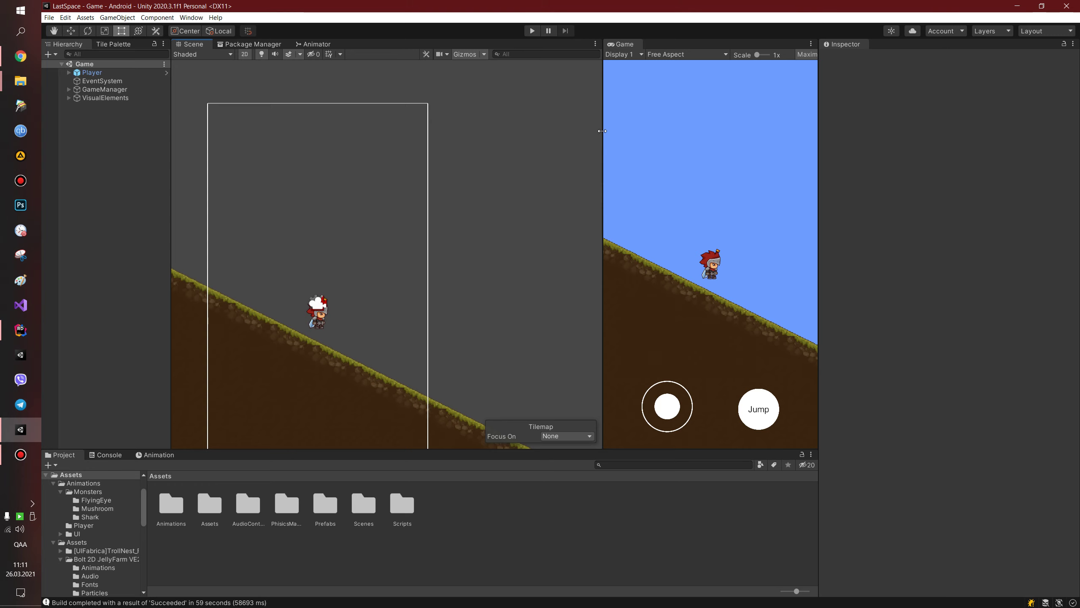
Widen the Game view, turn on its Stats overlay, and run LastSpace in Play mode.
left_click_drag(603, 131, 457, 143)
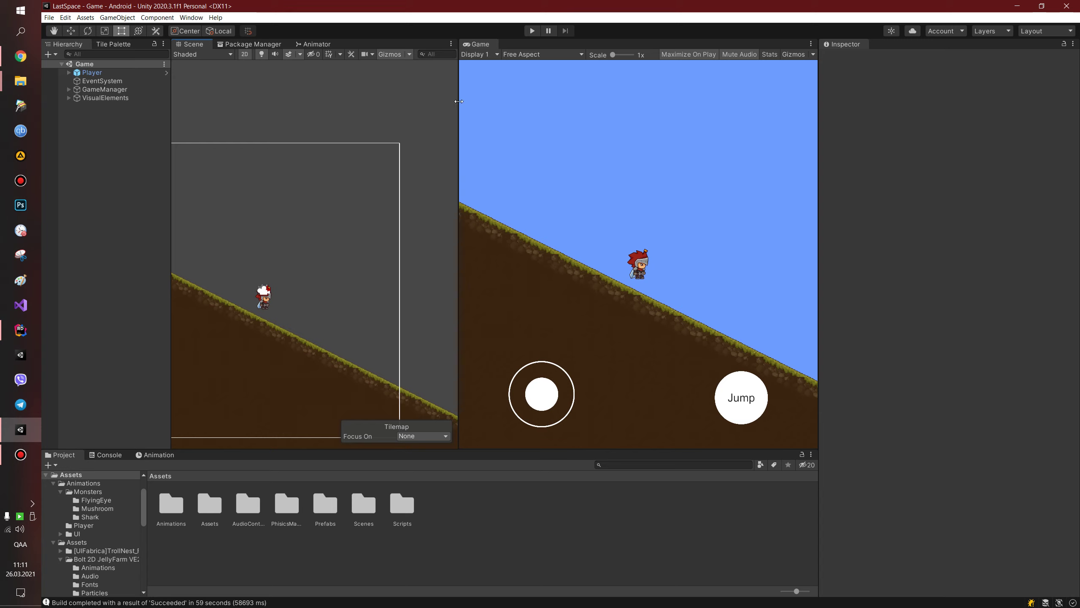
left_click(770, 54)
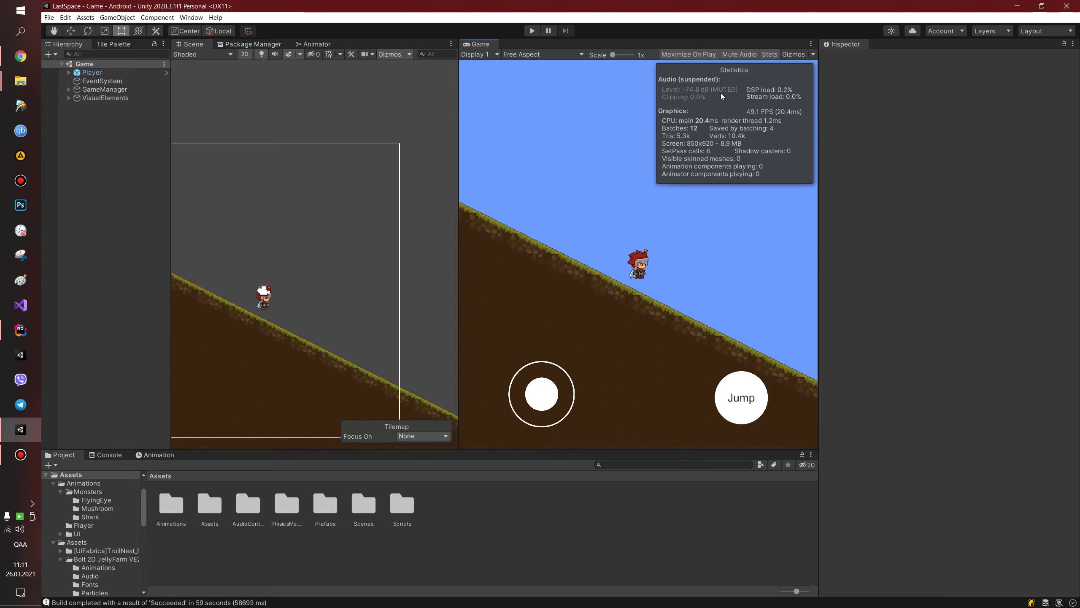
left_click(530, 32)
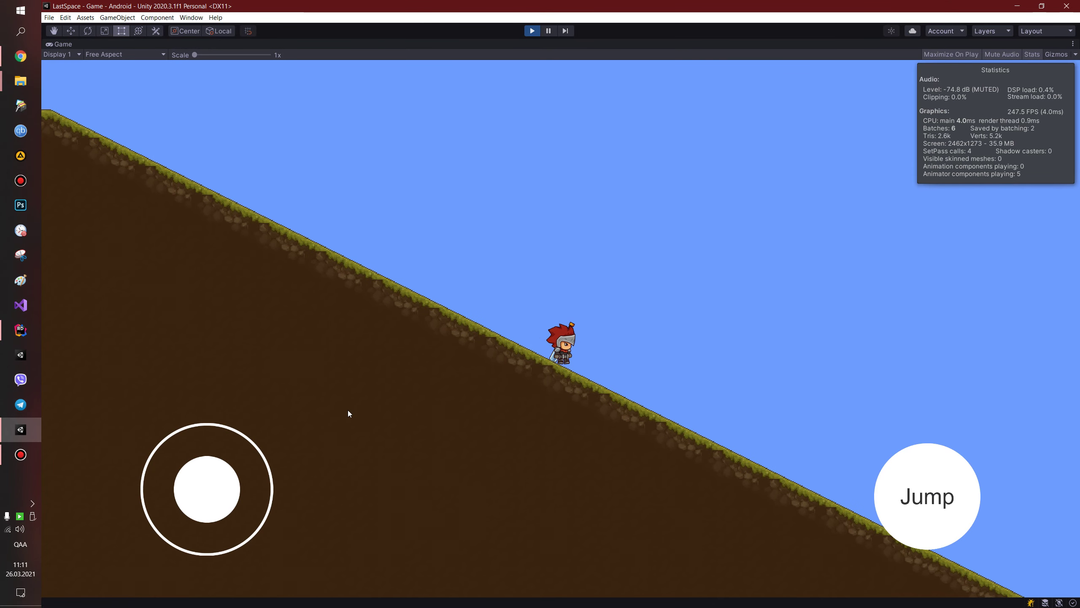
Walk the character left up the slope and back right, then exit Play mode.
mouse_move(219, 502)
left_mouse_down()
mouse_move(135, 463)
mouse_move(163, 489)
mouse_move(330, 505)
left_mouse_up()
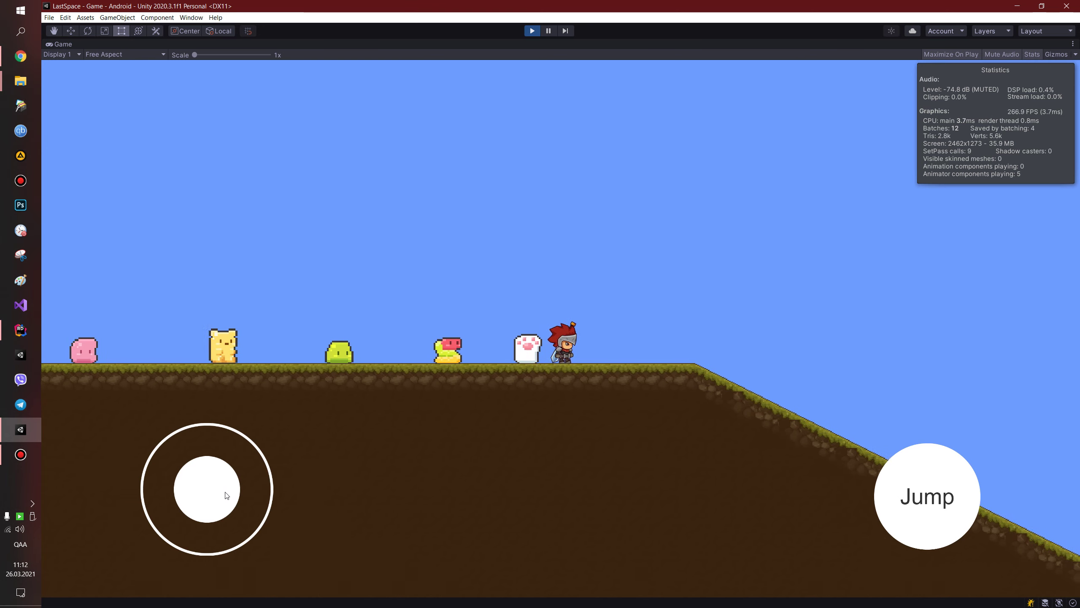
mouse_move(224, 495)
left_mouse_down()
mouse_move(264, 494)
mouse_move(164, 487)
left_mouse_up()
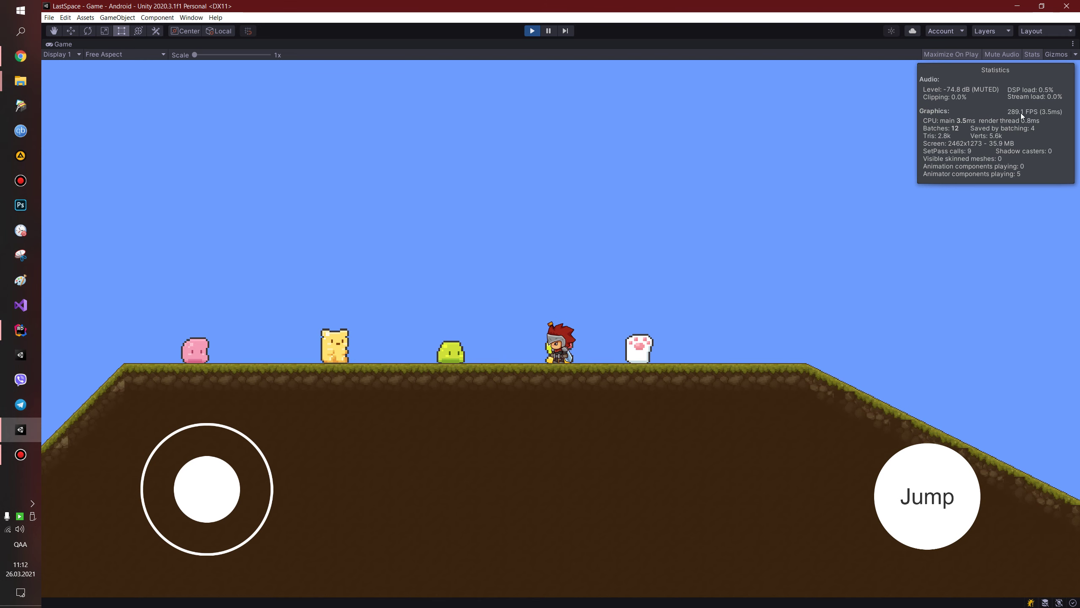
left_click(538, 31)
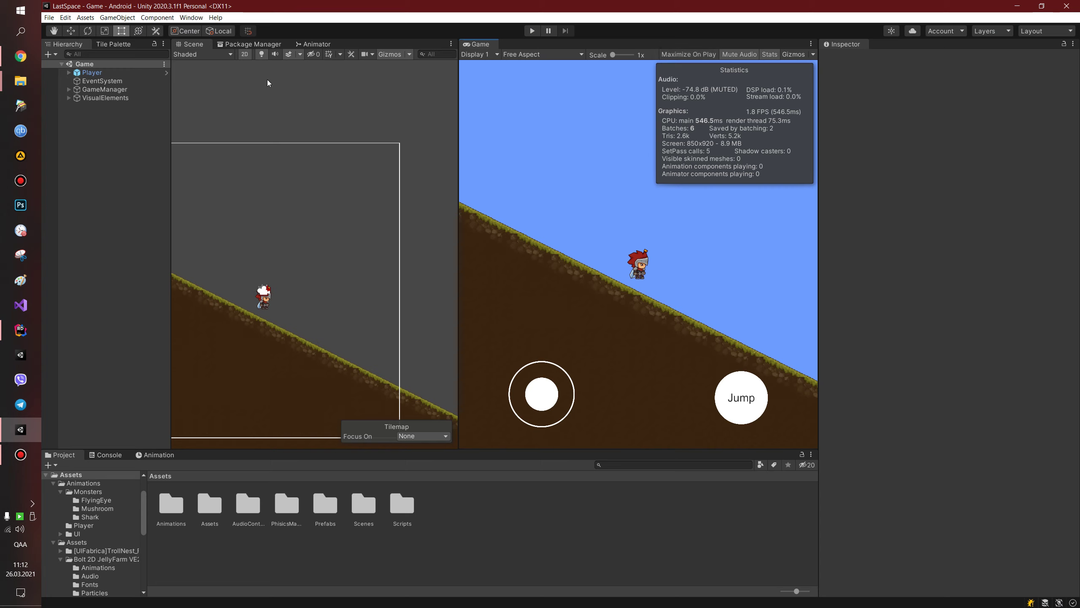
Open the Profiler from Window > Analysis > Profiler.
left_click(191, 18)
mouse_move(236, 208)
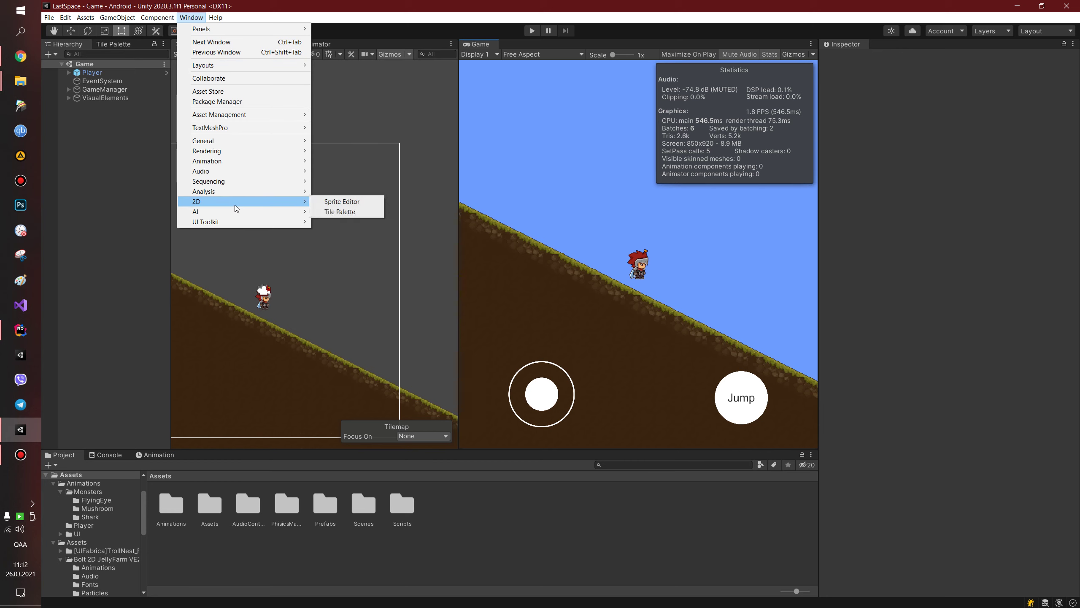
mouse_move(207, 192)
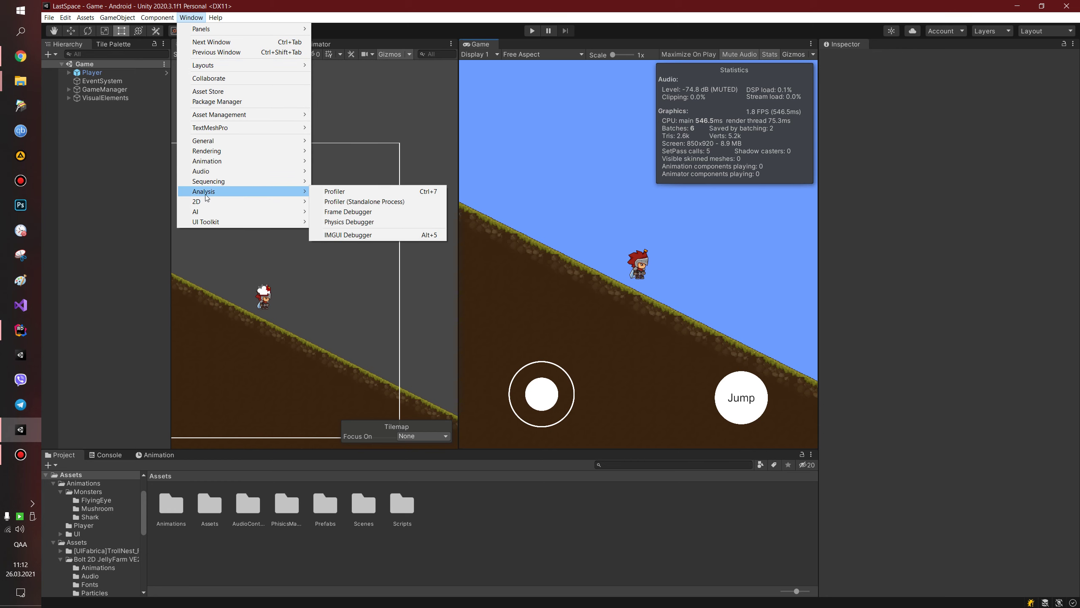
left_click(398, 194)
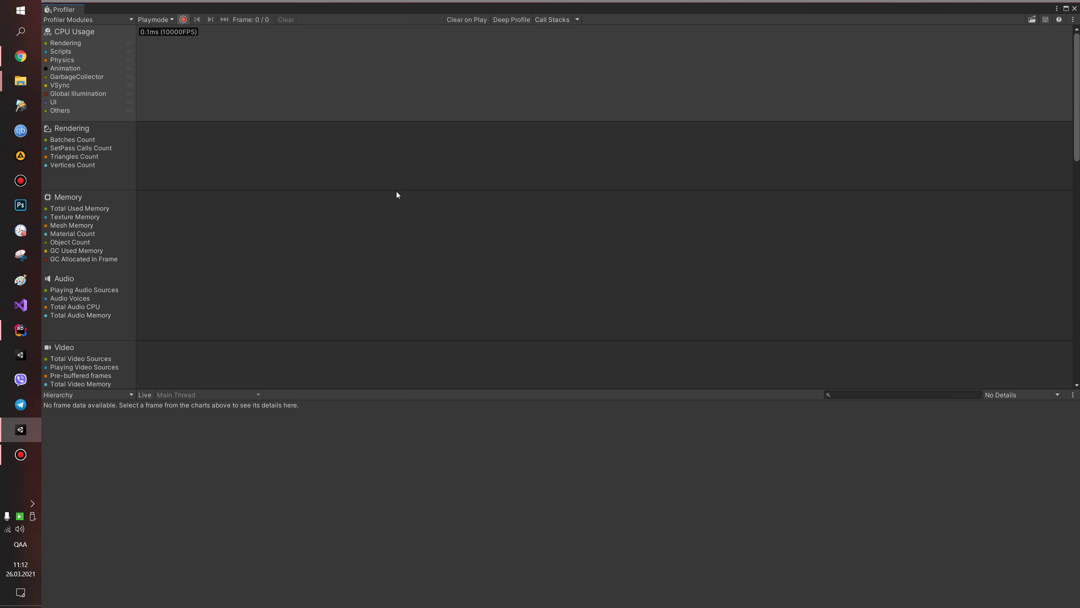
Dock the Profiler beside the Animator tab and widen it past the Game view.
right_click(67, 10)
left_click(55, 9)
left_click_drag(76, 9, 331, 241)
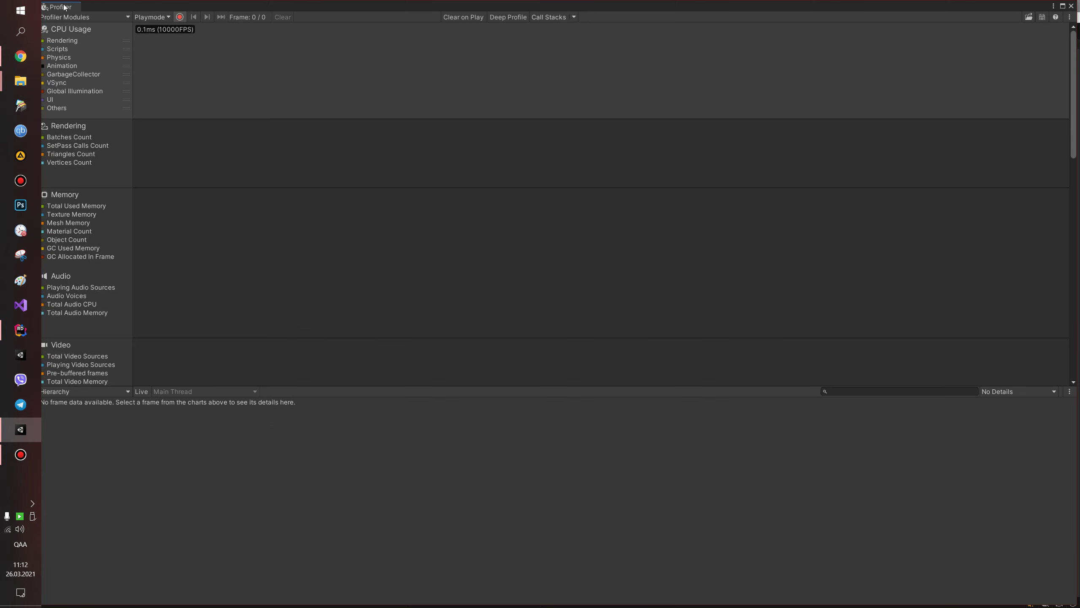
left_click_drag(63, 7, 315, 156)
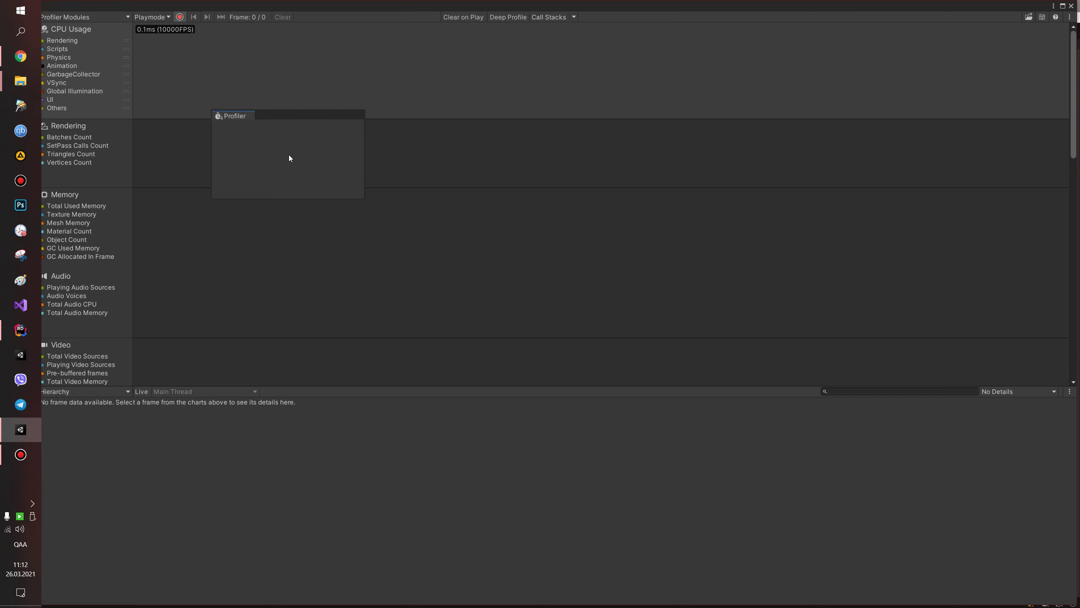
left_click(1060, 6)
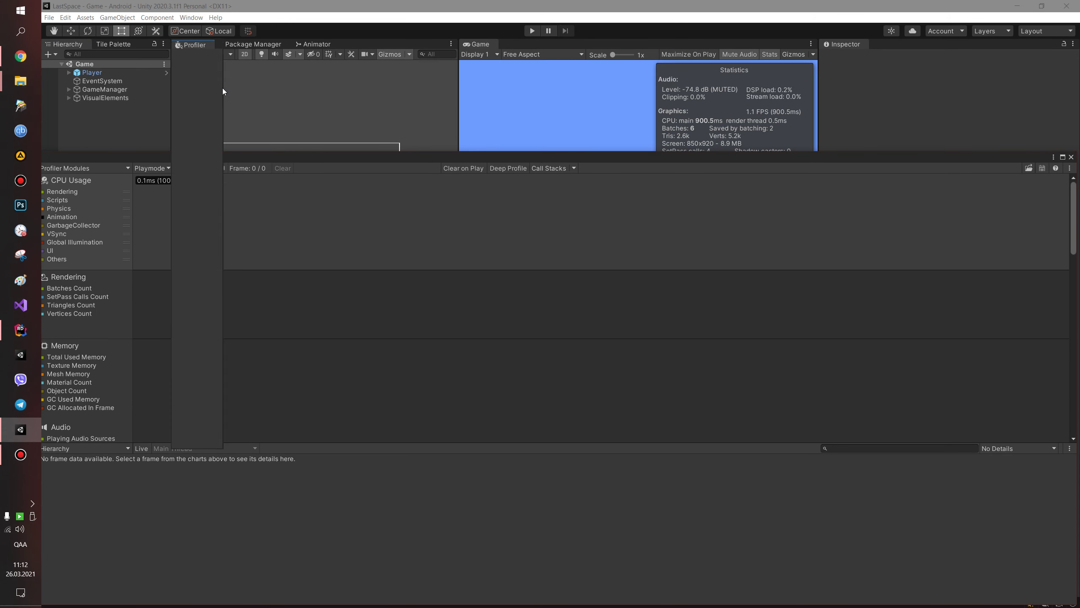
left_click_drag(223, 88, 280, 44)
left_click_drag(352, 44, 360, 46)
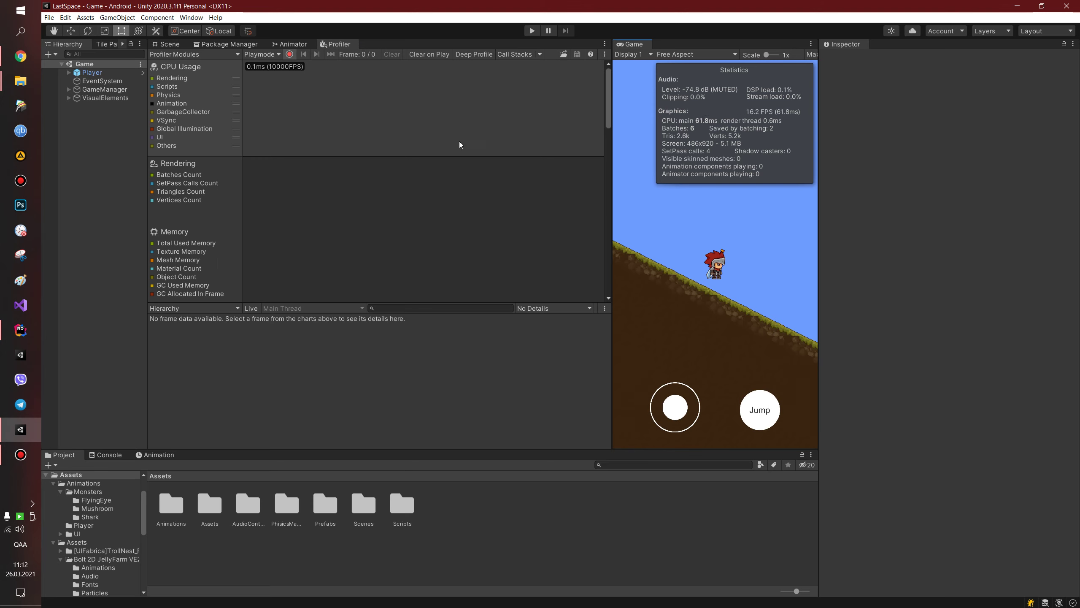
left_click_drag(611, 162, 626, 161)
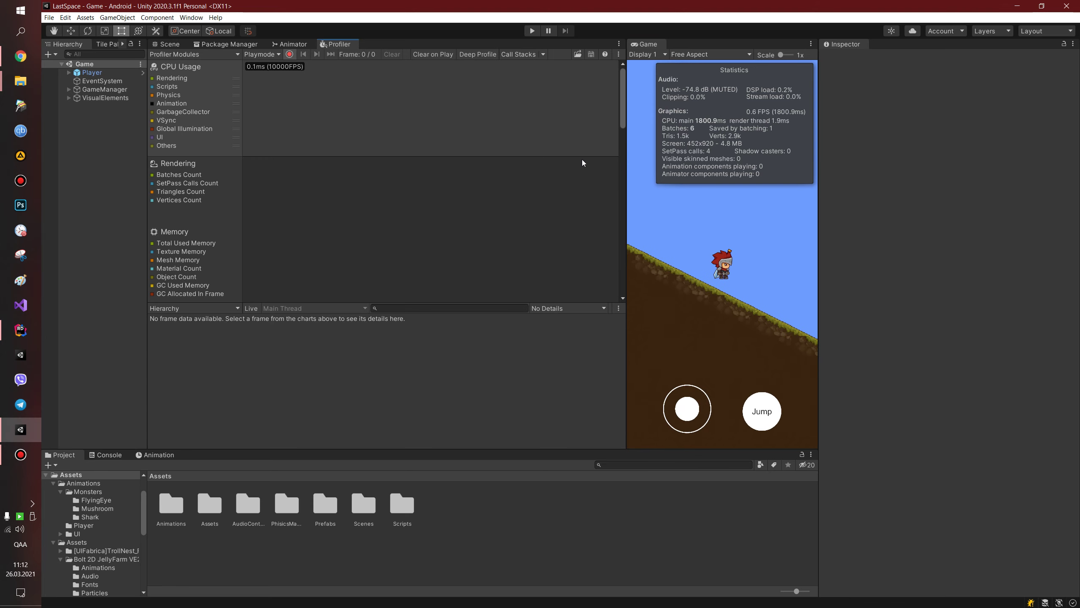
Record a profiled play session while walking the character left, pausing at frame 909.
left_click(290, 53)
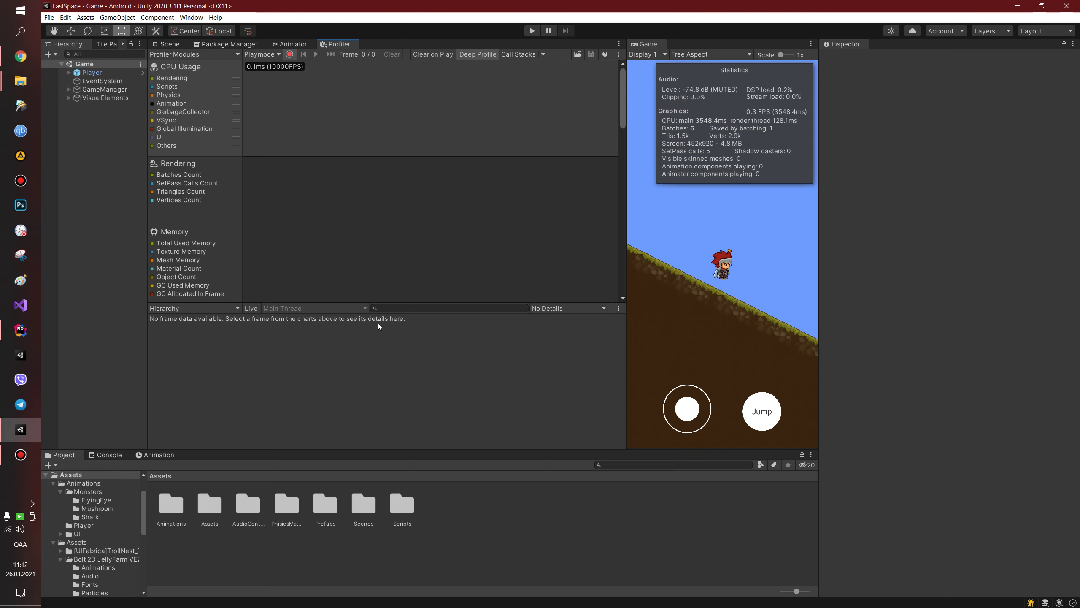
left_click(532, 31)
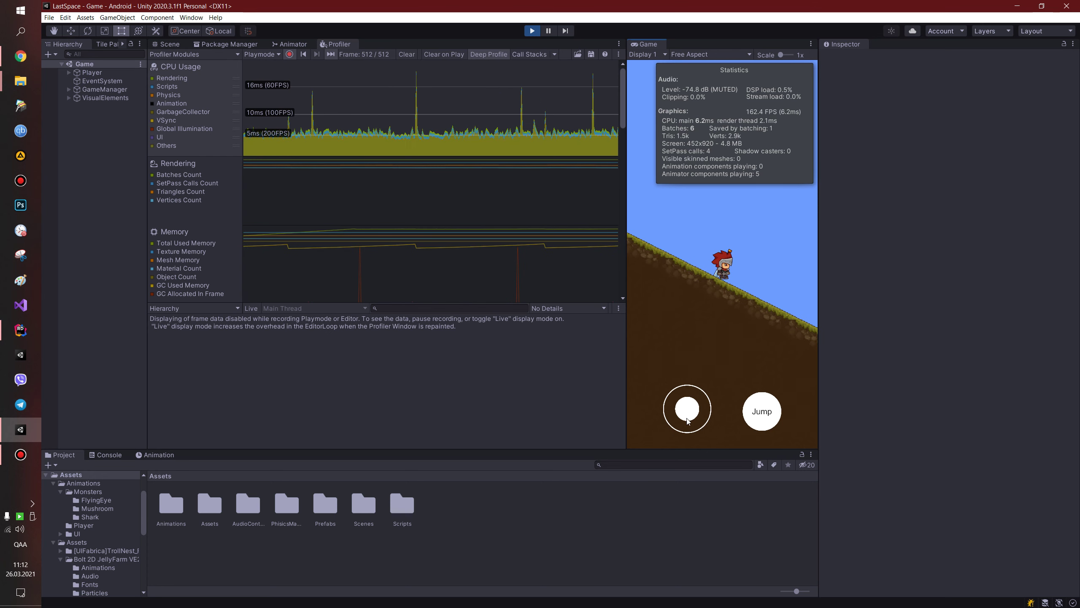
left_click_drag(687, 409, 643, 414)
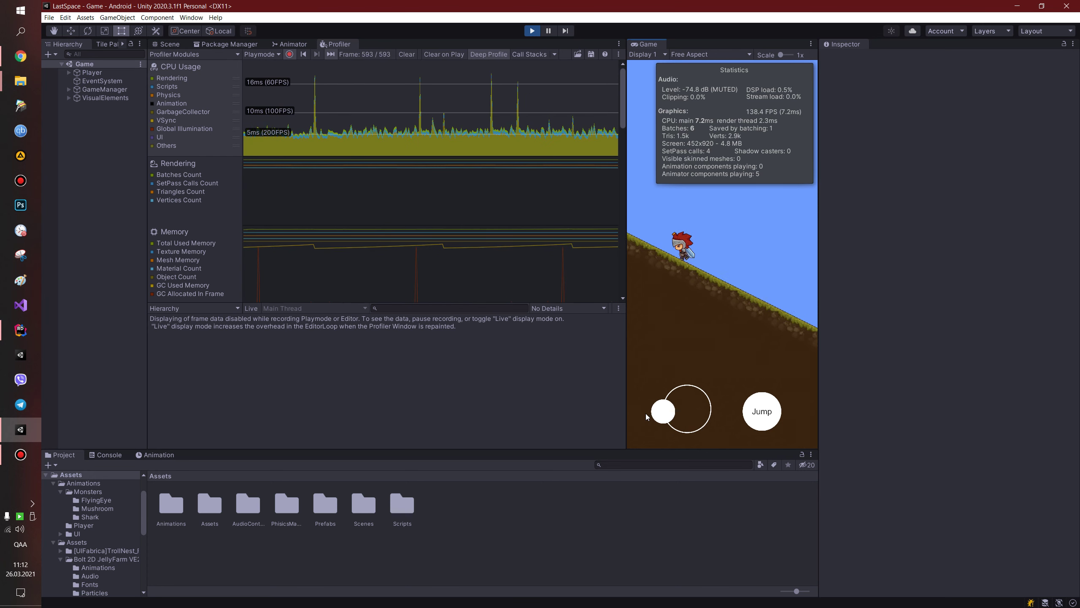
left_click(548, 31)
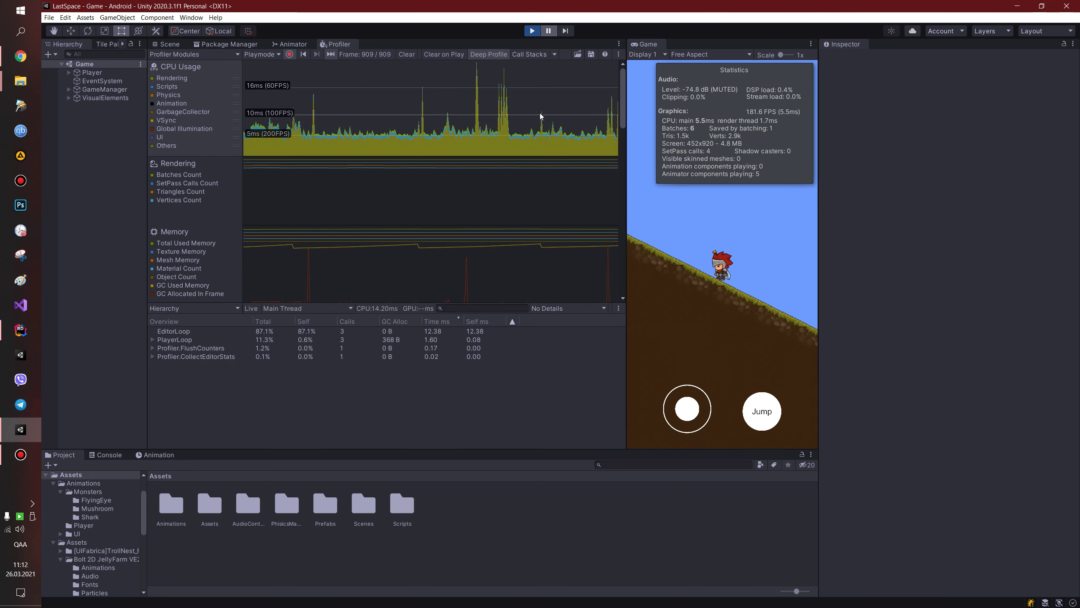
right_click(343, 51)
Maximize the Profiler over the editor and inspect frame 650's recorded data.
left_click(362, 65)
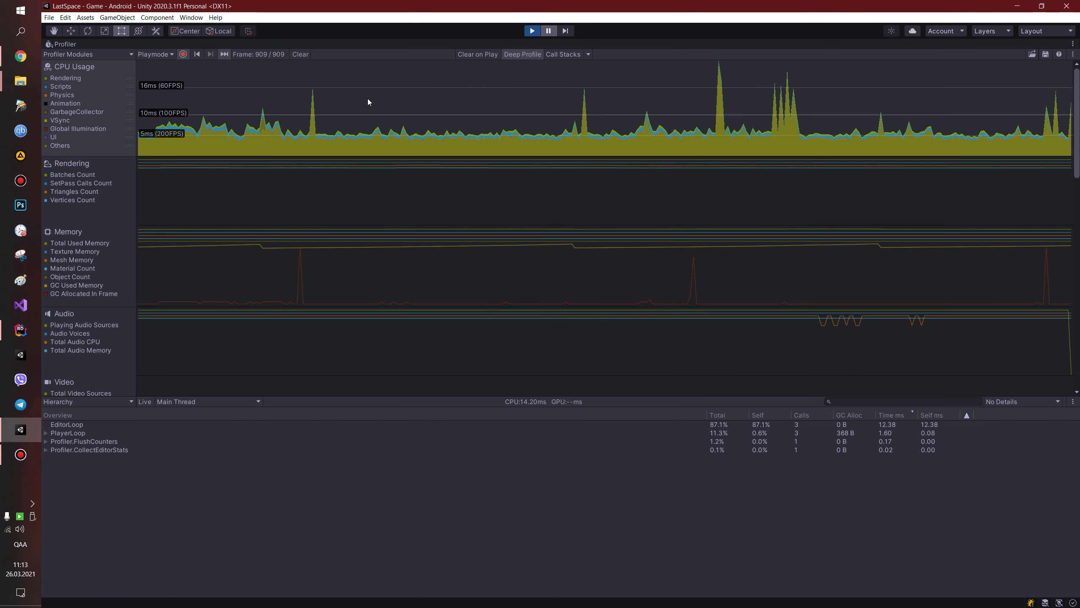
scroll(298, 221, "down", 1)
scroll(323, 208, "down", 5)
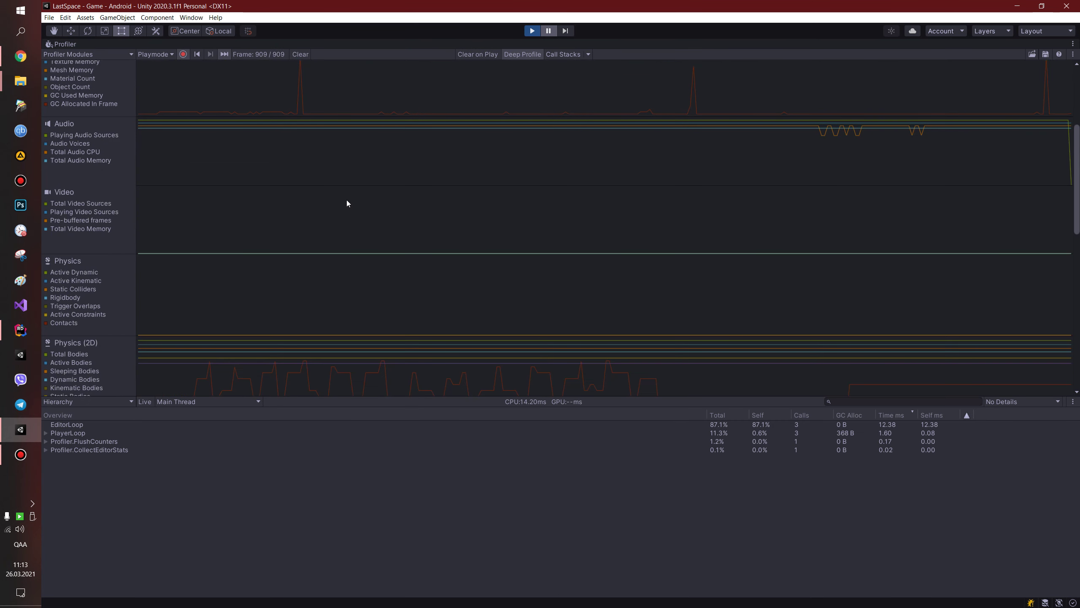
scroll(346, 198, "up", 6)
left_click_drag(173, 147, 262, 142)
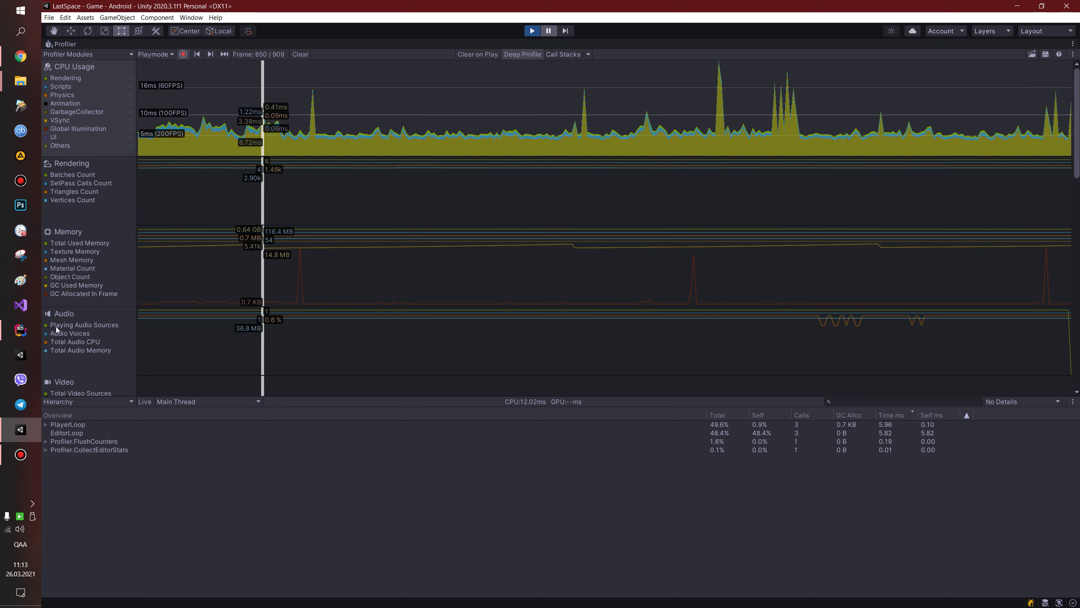
Scroll the Profiler module list down to Virtual Texturing and back up.
scroll(69, 317, "down", 5)
scroll(76, 321, "down", 2)
scroll(93, 316, "down", 2)
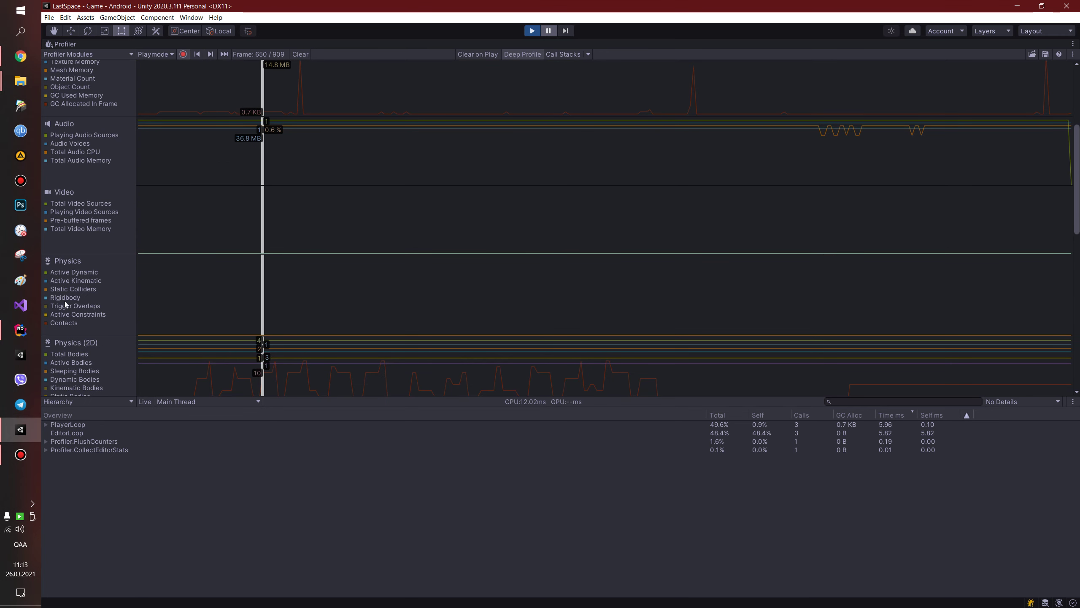
scroll(64, 300, "down", 5)
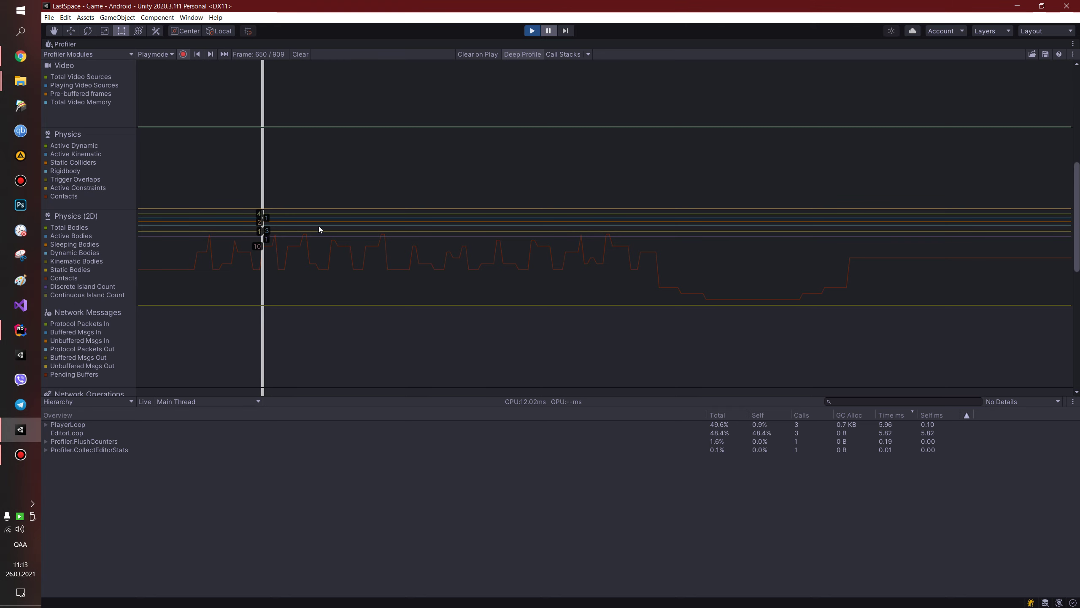
scroll(129, 271, "down", 3)
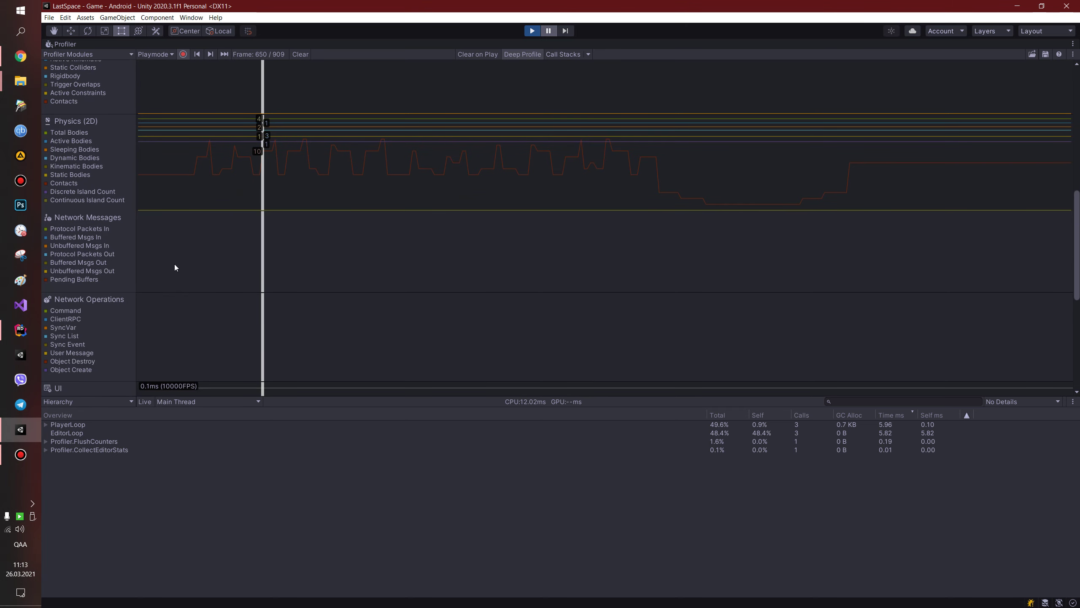
scroll(95, 265, "down", 3)
scroll(96, 260, "down", 1)
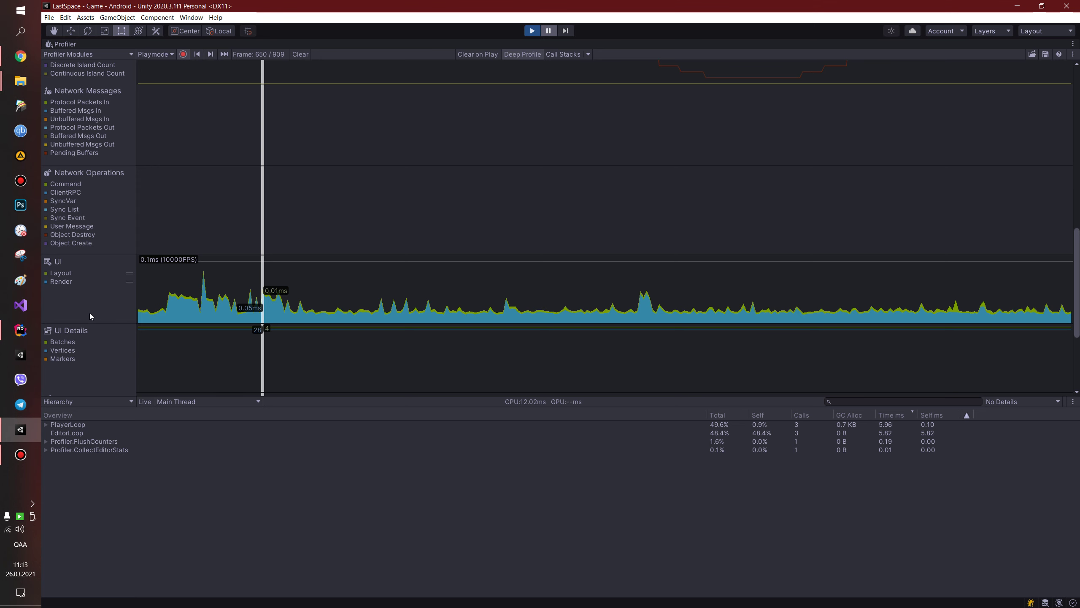
scroll(89, 315, "down", 2)
scroll(89, 310, "down", 1)
scroll(87, 300, "down", 1)
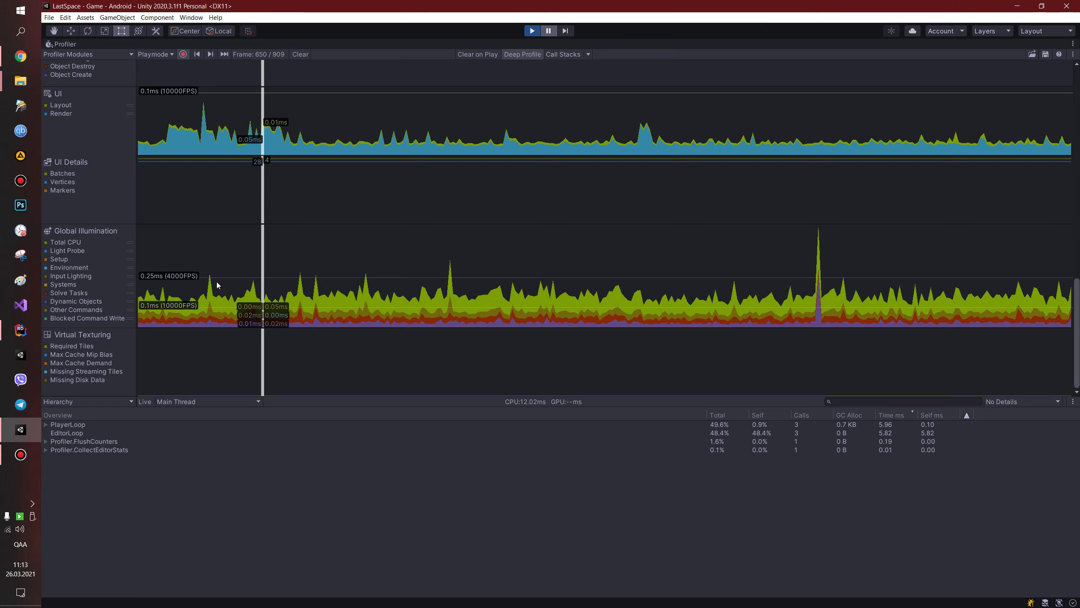
scroll(89, 297, "up", 5)
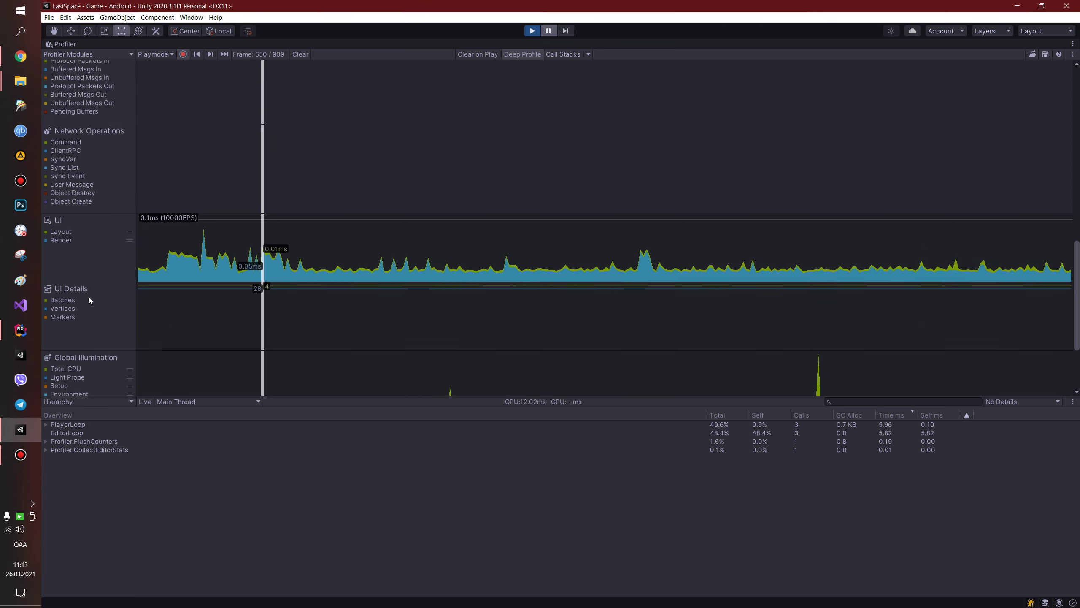
scroll(89, 296, "up", 5)
scroll(89, 292, "up", 5)
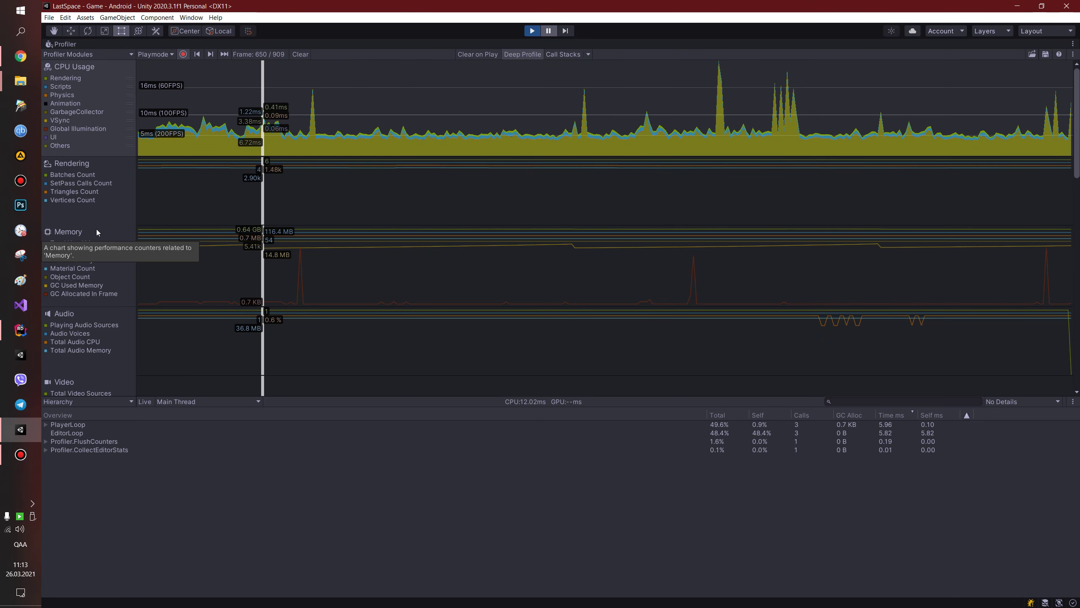
View the Memory and Audio statistics, then restore the CPU Usage call hierarchy.
left_click(105, 260)
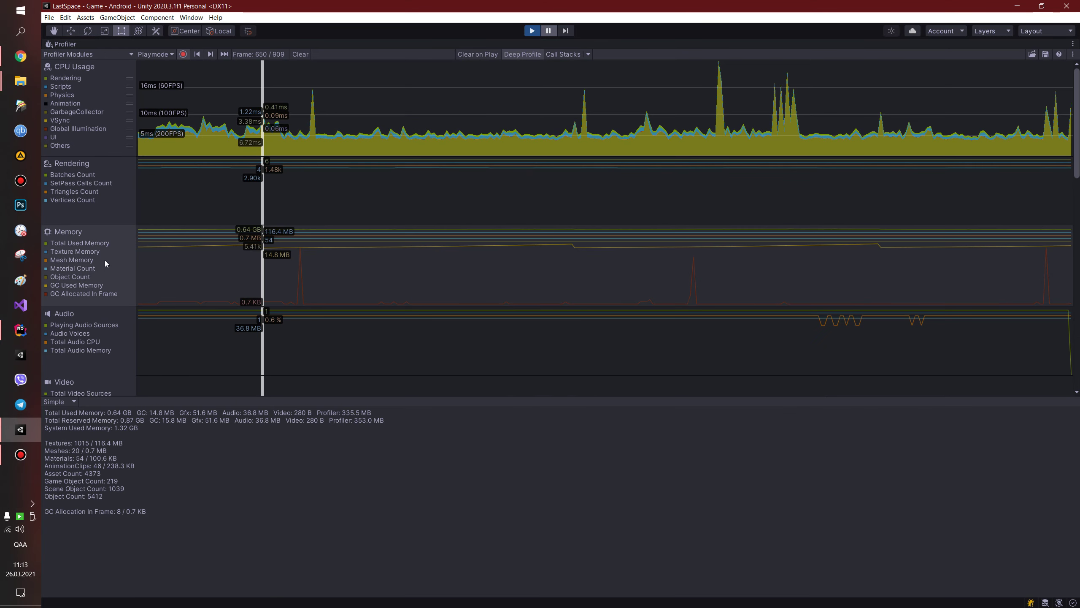
scroll(104, 282, "down", 3)
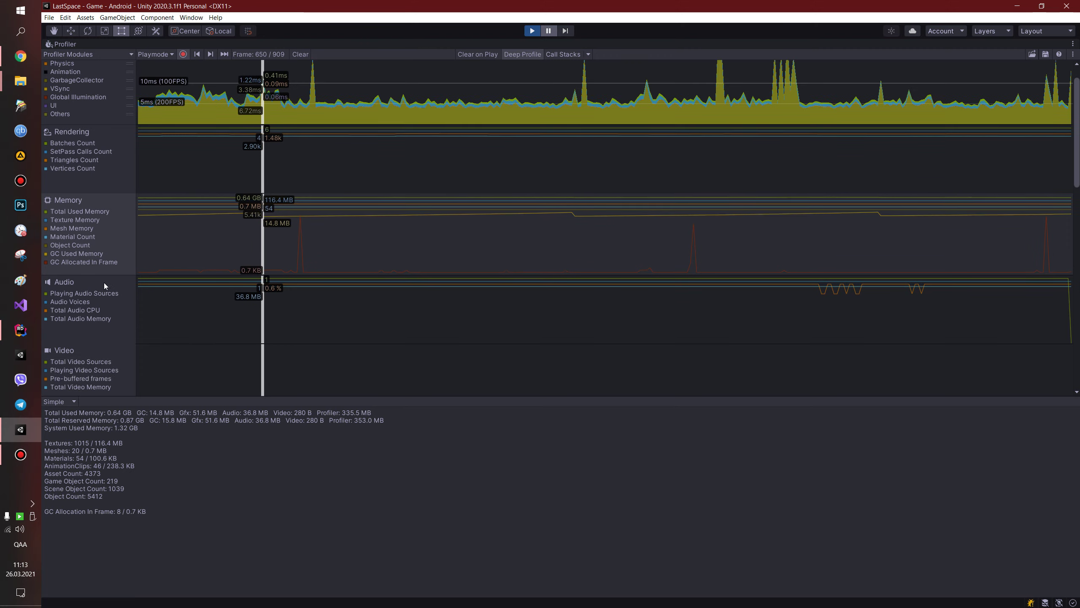
left_click(108, 235)
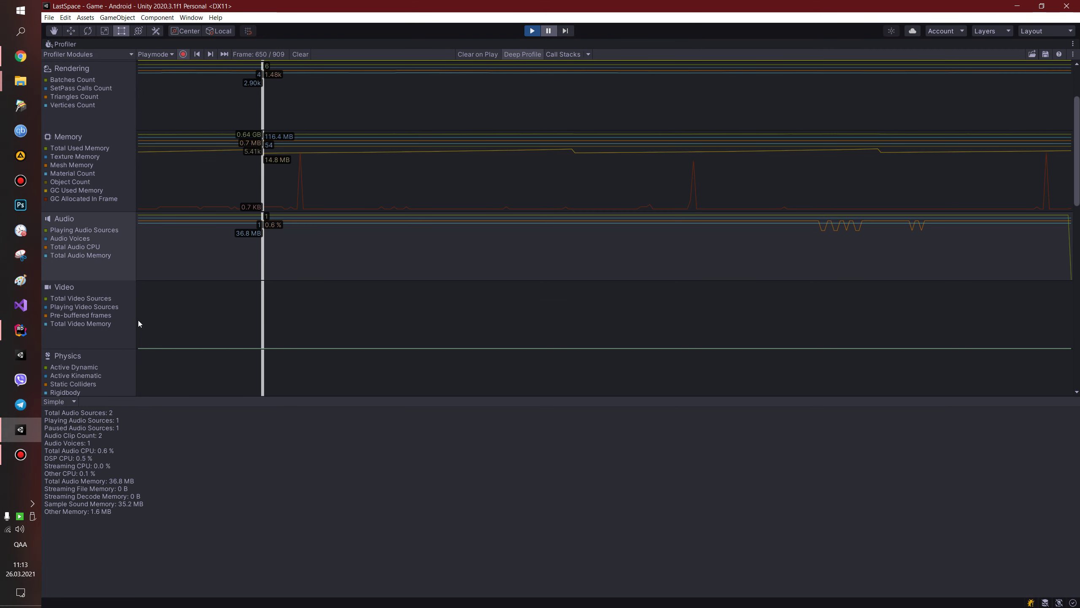
scroll(133, 265, "up", 3)
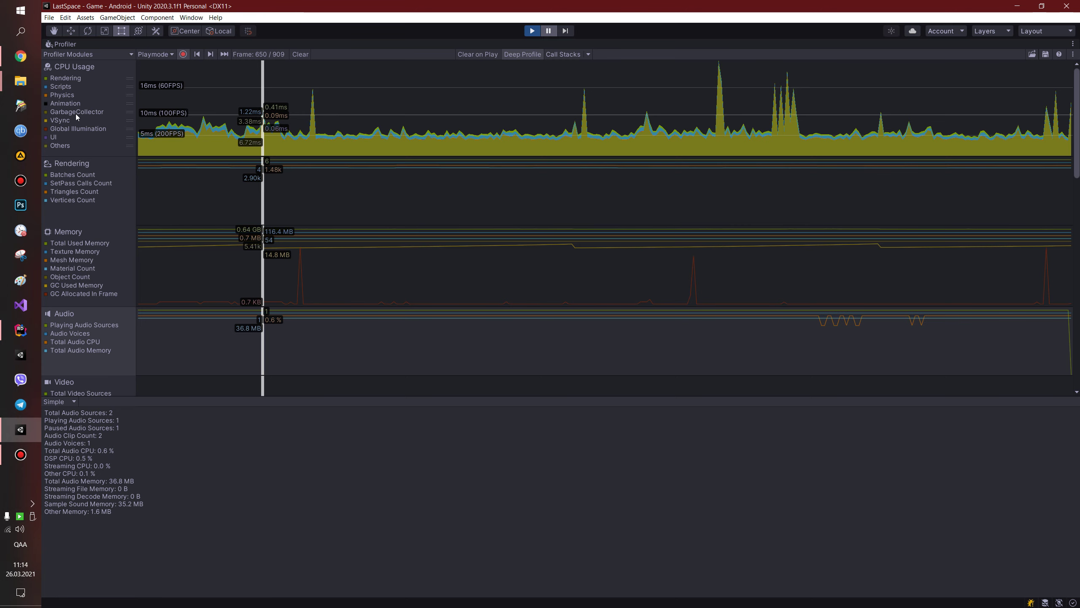
left_click(97, 95)
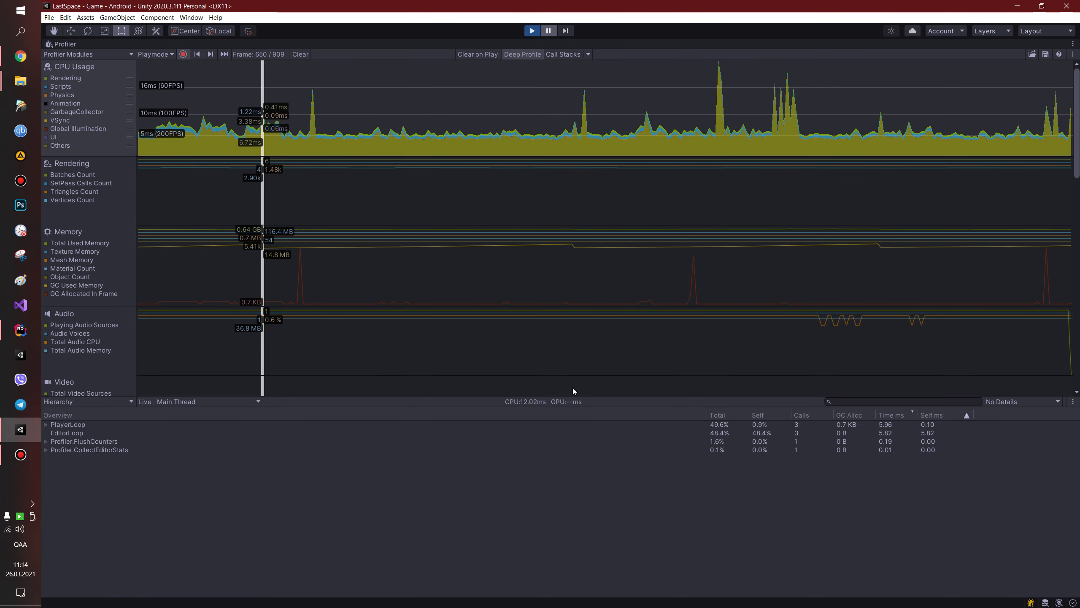
Narrow the Overview column and scrub the timeline to frame 698.
left_click_drag(706, 414, 554, 415)
left_click_drag(301, 114, 734, 113)
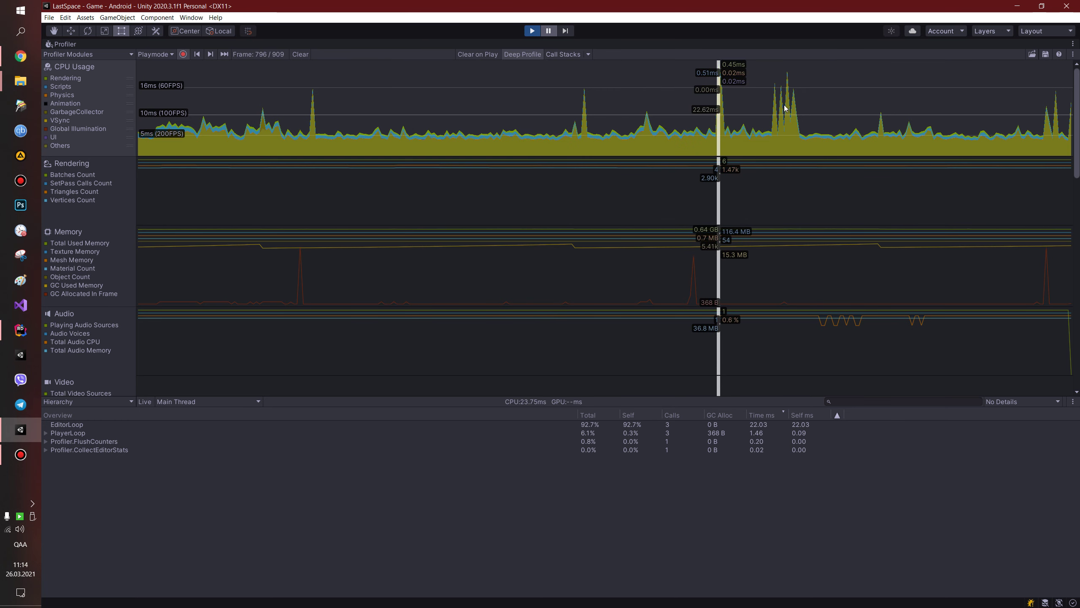
left_click(412, 121)
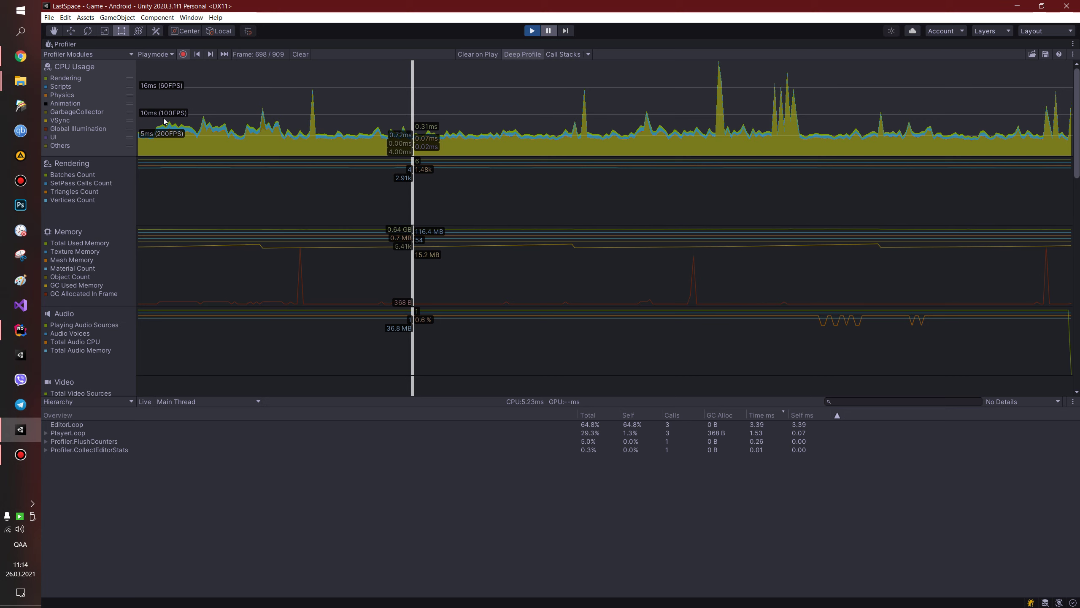
Inspect frames 732 and 716, highlighting EditorLoop's cost in the CPU chart.
left_click(520, 121)
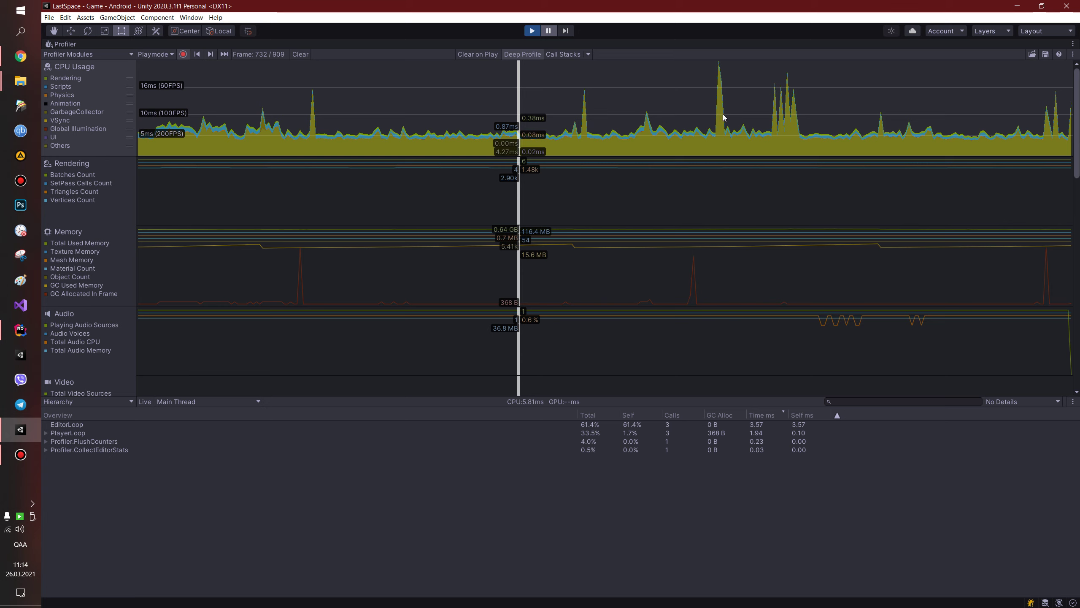
left_click(469, 135)
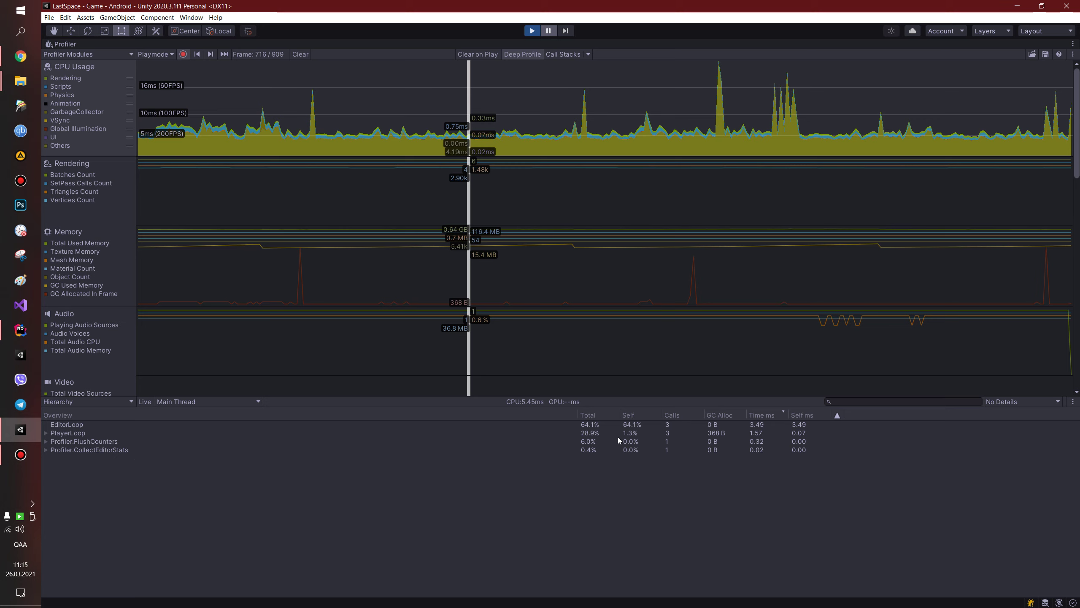
left_click(599, 424)
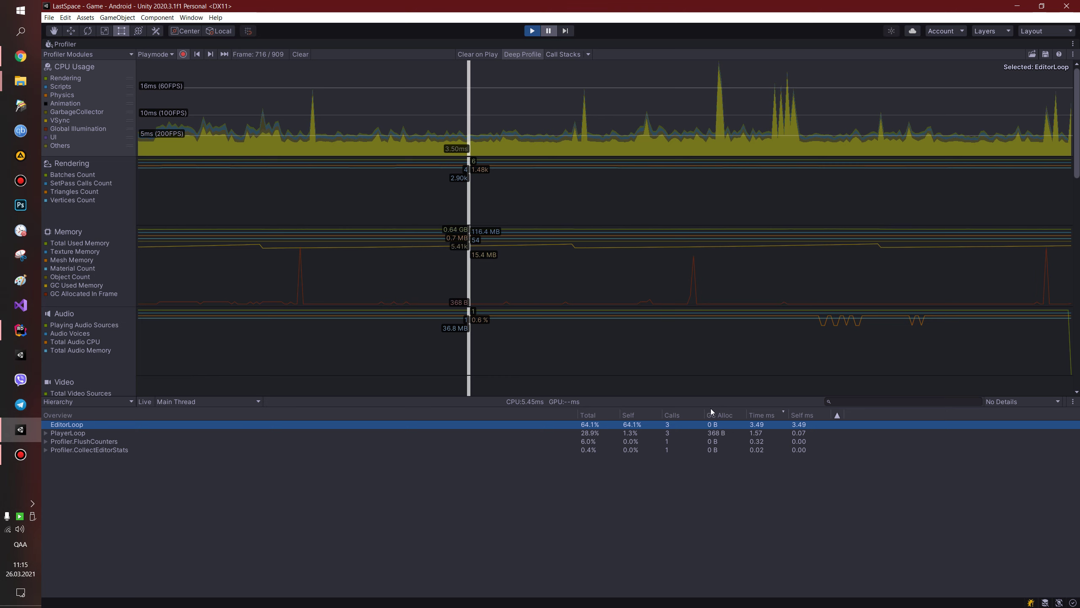
Isolate PlayerLoop in the CPU chart and sort calls by GC Alloc, then by Total.
left_click(722, 433)
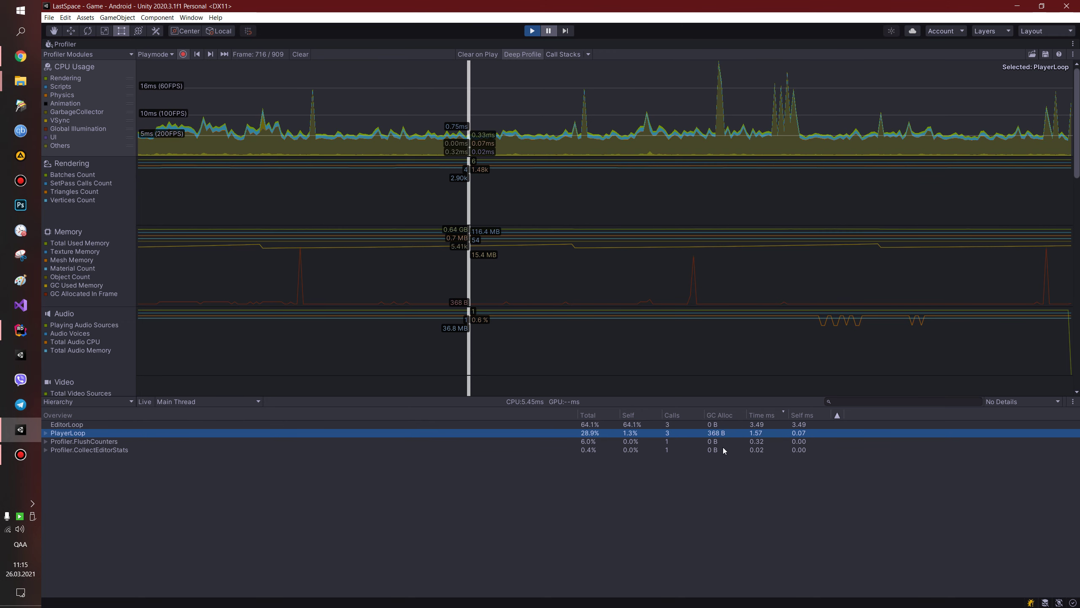
left_click(727, 416)
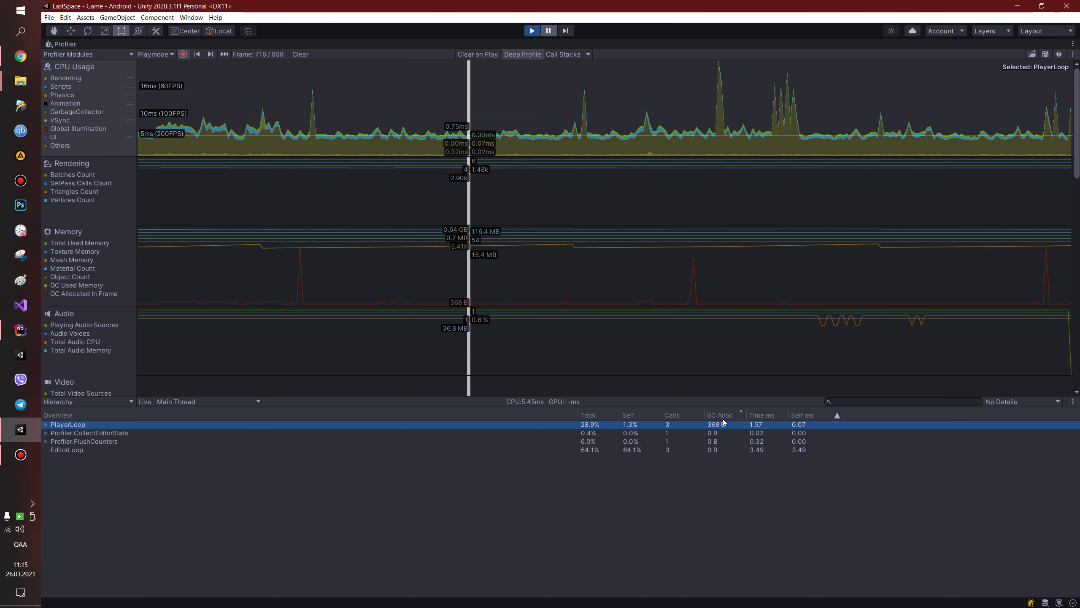
left_click(727, 416)
left_click(606, 416)
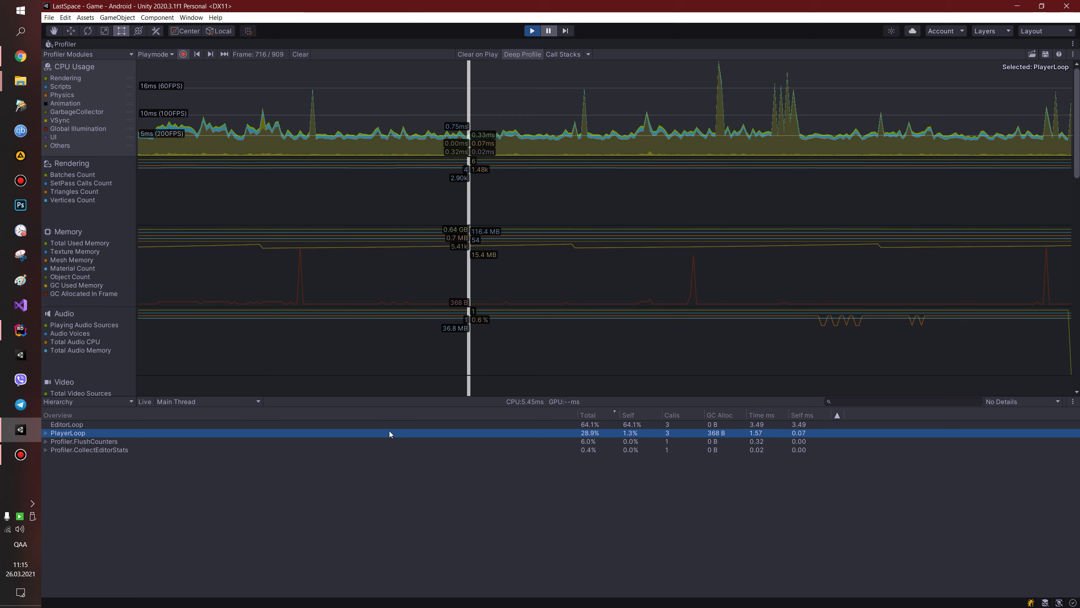
Move to frame 786 and highlight EditorLoop, then PlayerLoop, in the CPU chart.
left_click_drag(574, 152, 688, 127)
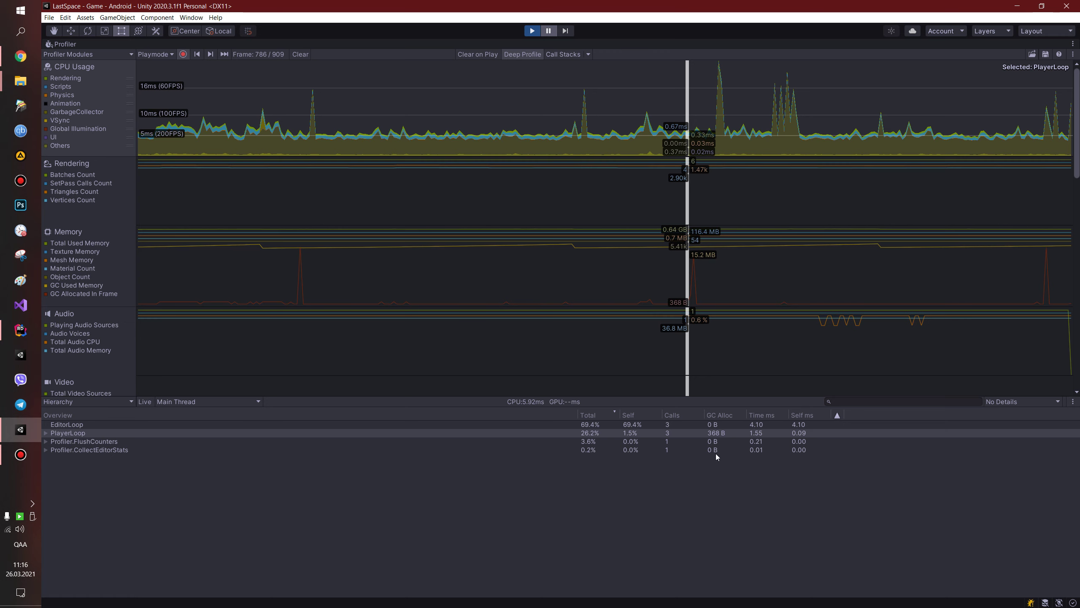
left_click(756, 425)
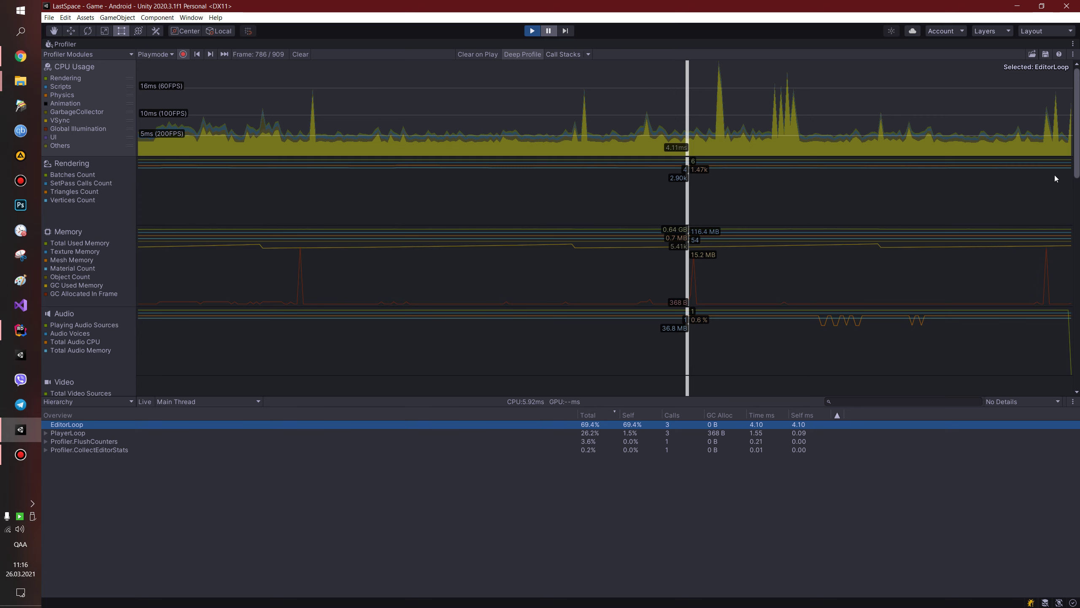
left_click(65, 436)
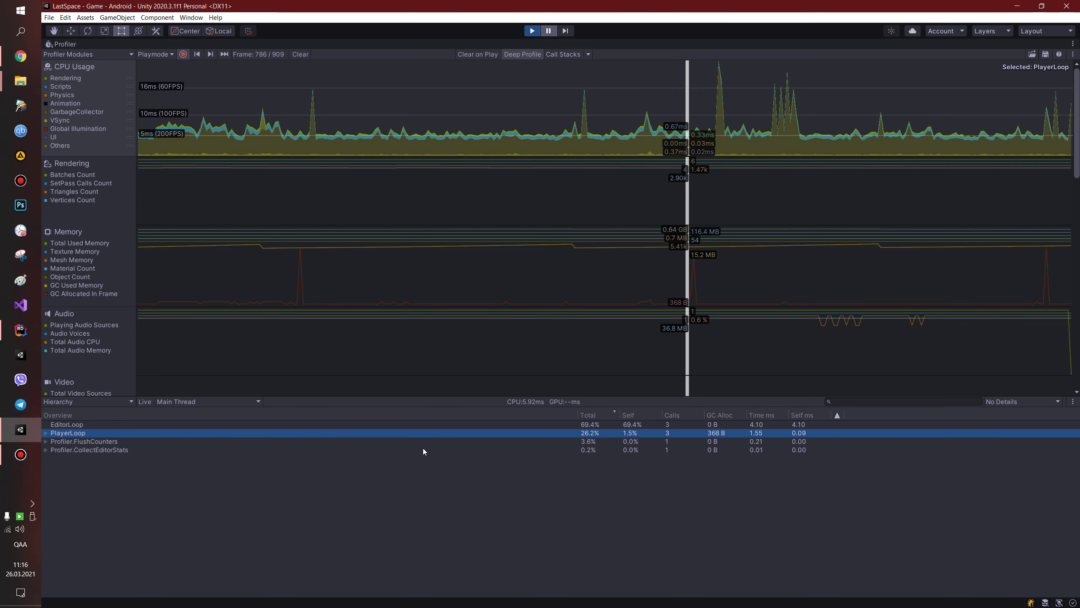
Expand PlayerLoop and GUI.Repaint to examine ScriptRunBehaviourUpdate and GUIUtility.BeginGUI() costs, then collapse GUI.Repaint.
left_click(48, 433)
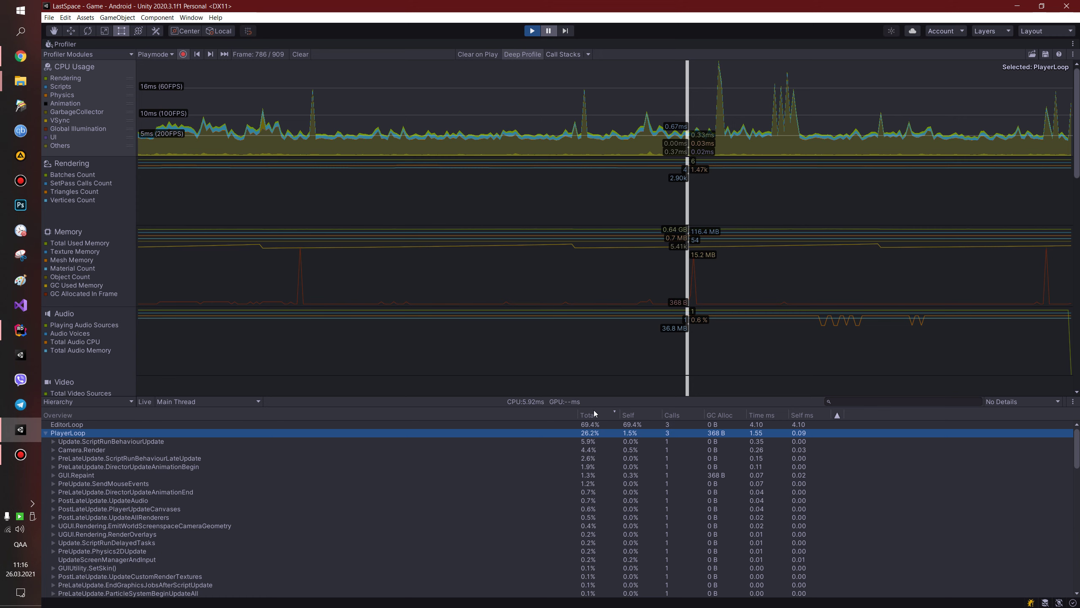
left_click(592, 444)
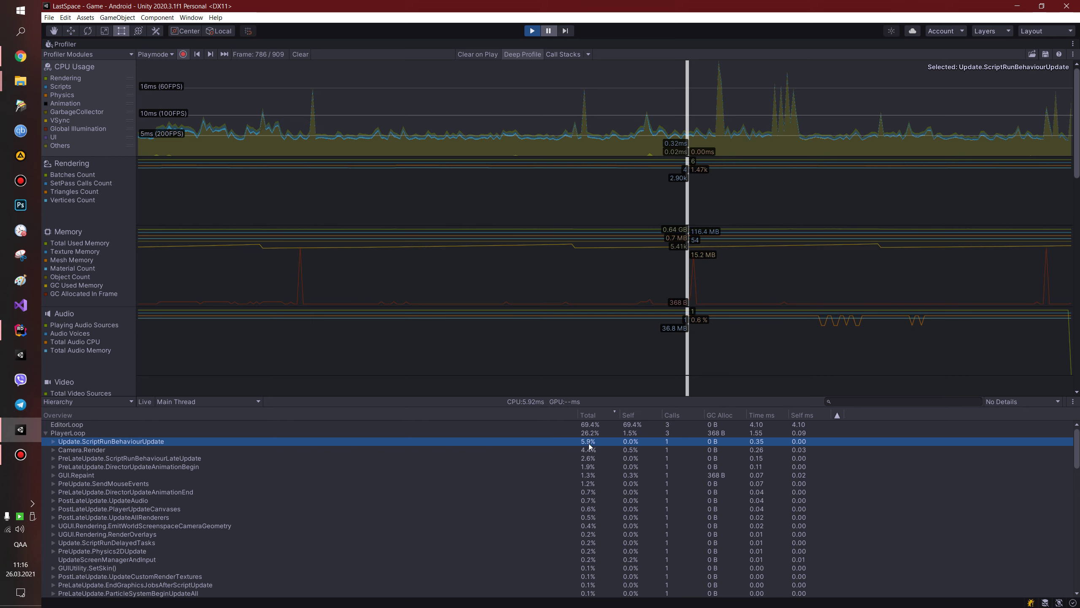
left_click(705, 476)
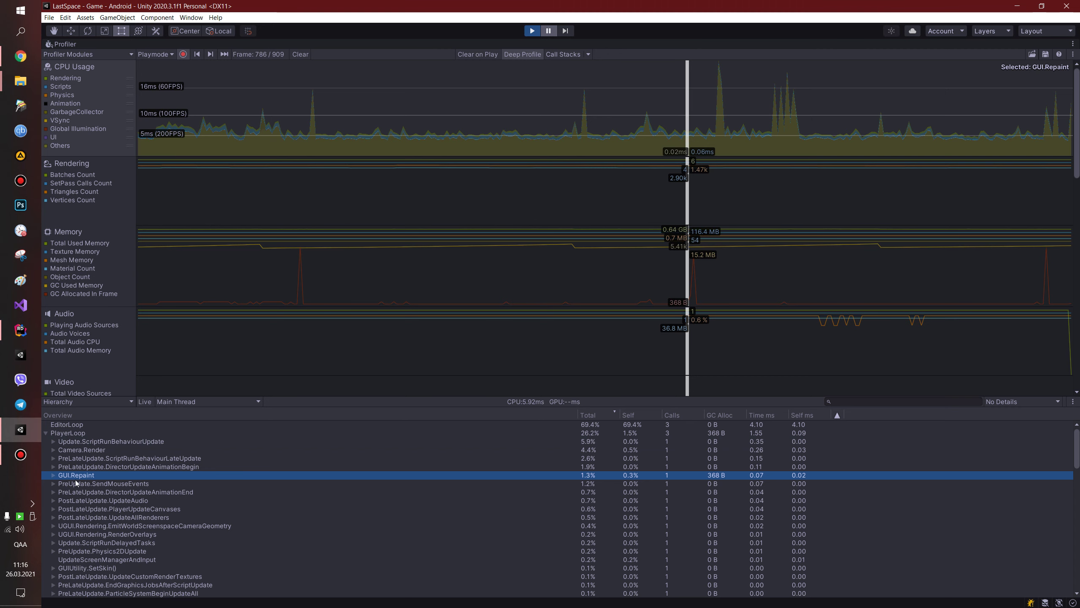
left_click(53, 475)
left_click(137, 485)
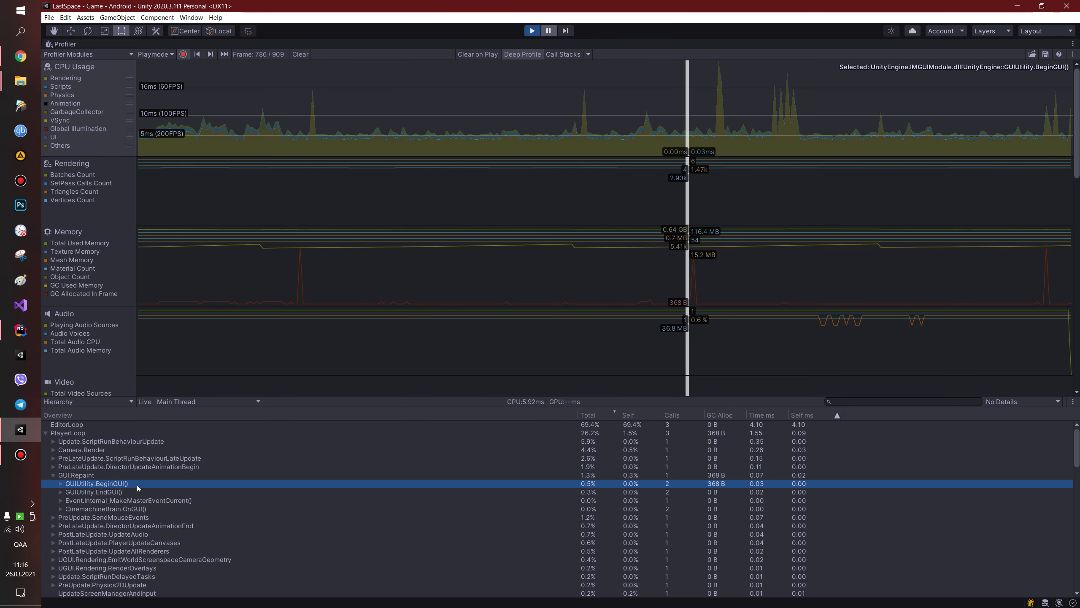
left_click(60, 483)
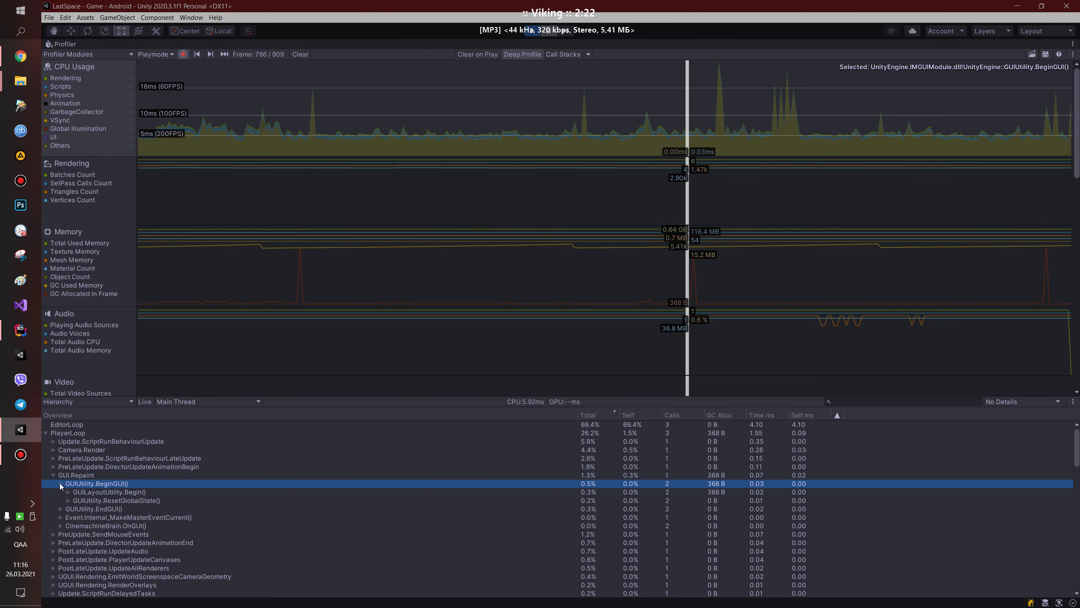
left_click(60, 483)
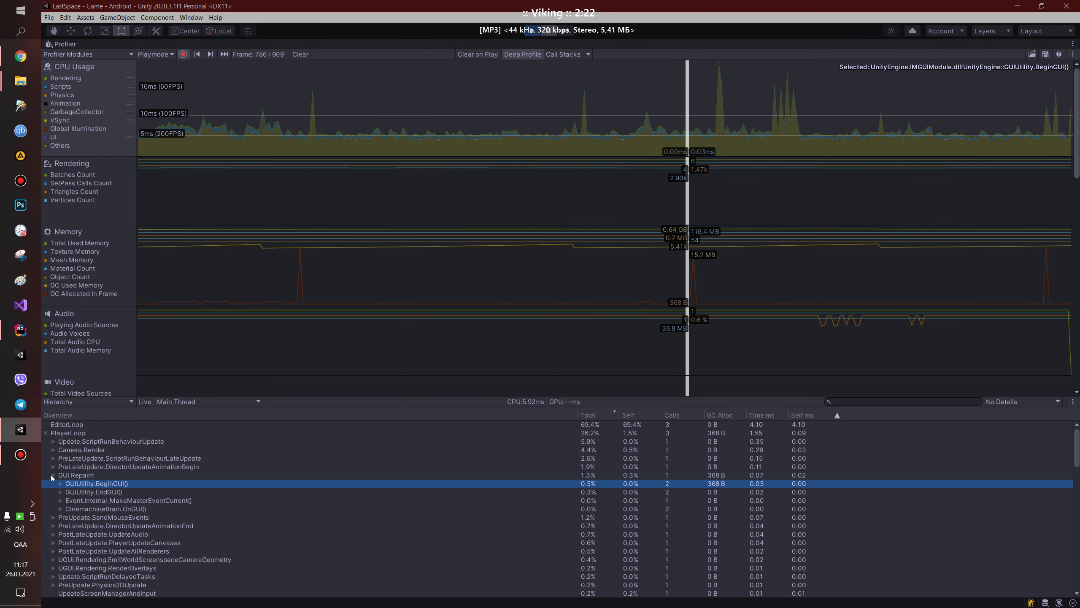
left_click(52, 475)
Check PreLateUpdate.ScriptRunBehaviourLateUpdate and GUI.Repaint costs, then collapse PlayerLoop.
left_click(176, 457)
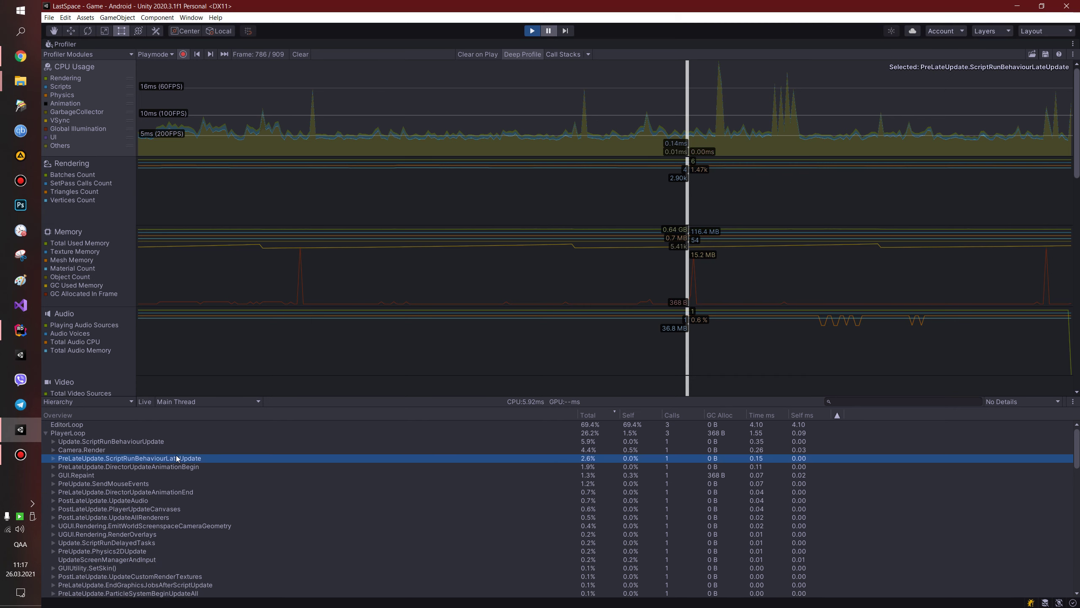
scroll(179, 457, "down", 2)
scroll(179, 458, "down", 2)
scroll(178, 458, "up", 5)
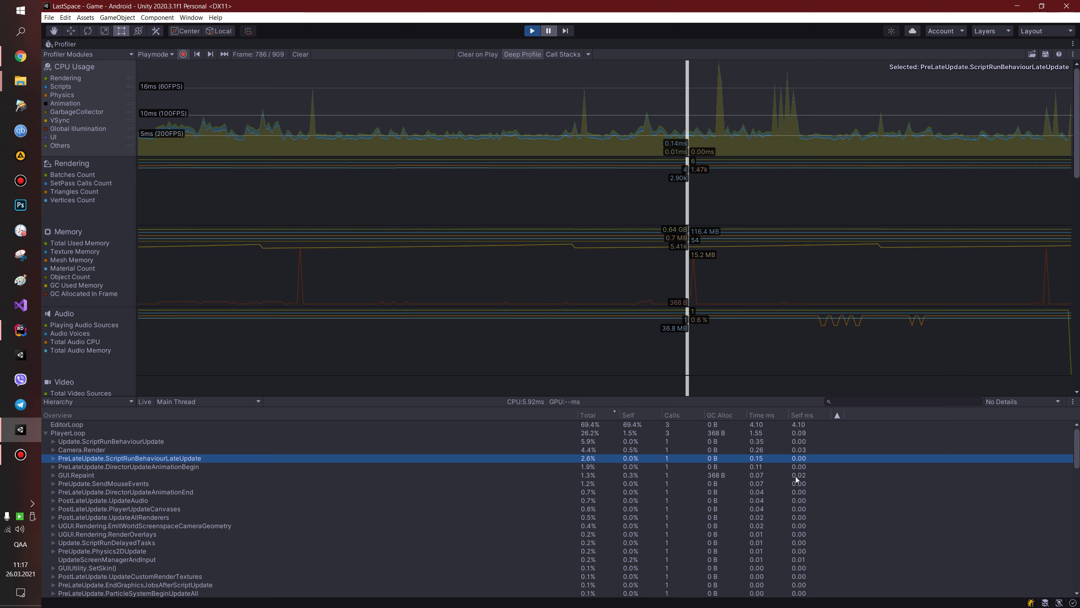
left_click(175, 468)
left_click(183, 476)
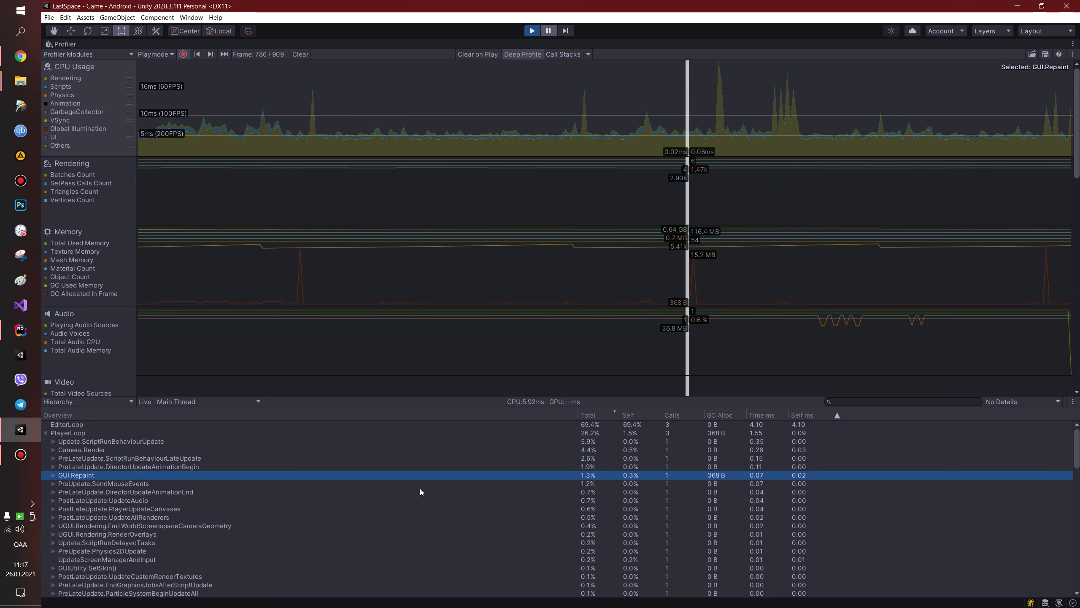
left_click(45, 433)
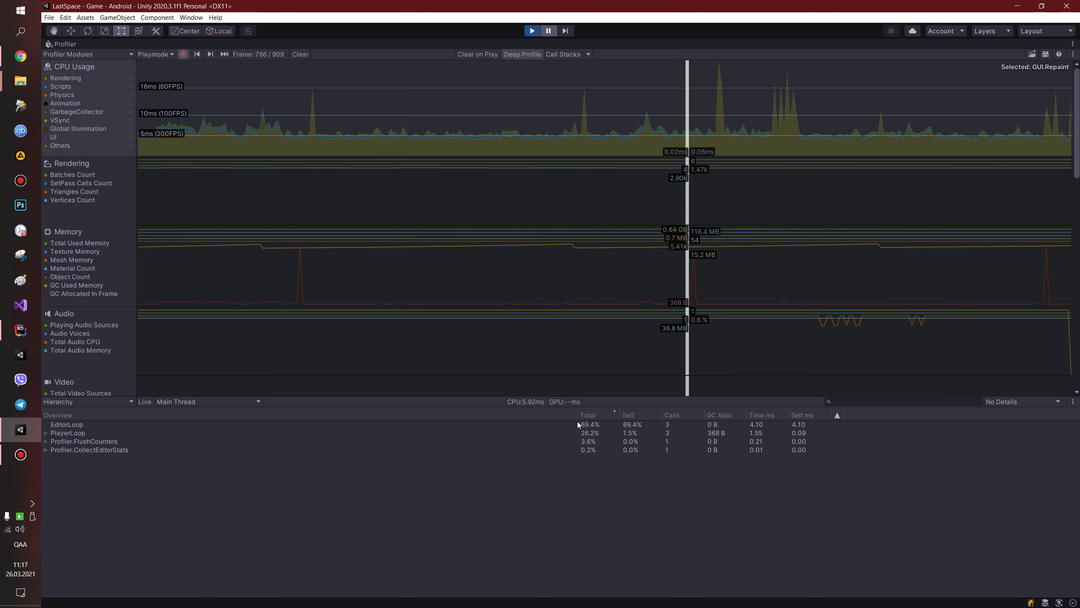
Select the Profiler.CollectEditorStats row to mark its 0.01 ms cost on the chart.
left_click(582, 452)
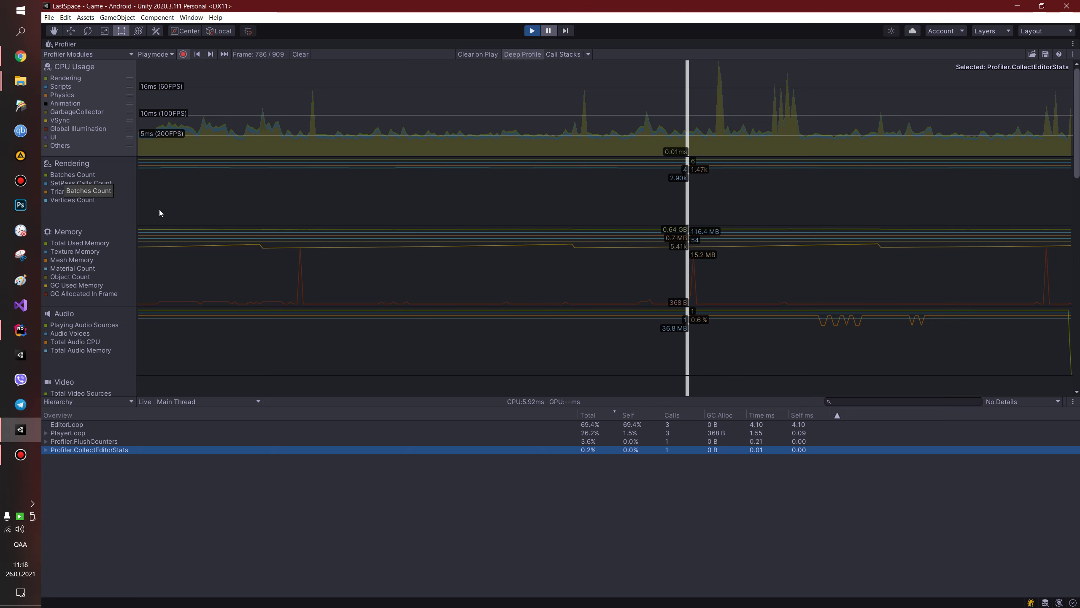
scroll(178, 256, "down", 3)
scroll(177, 256, "down", 3)
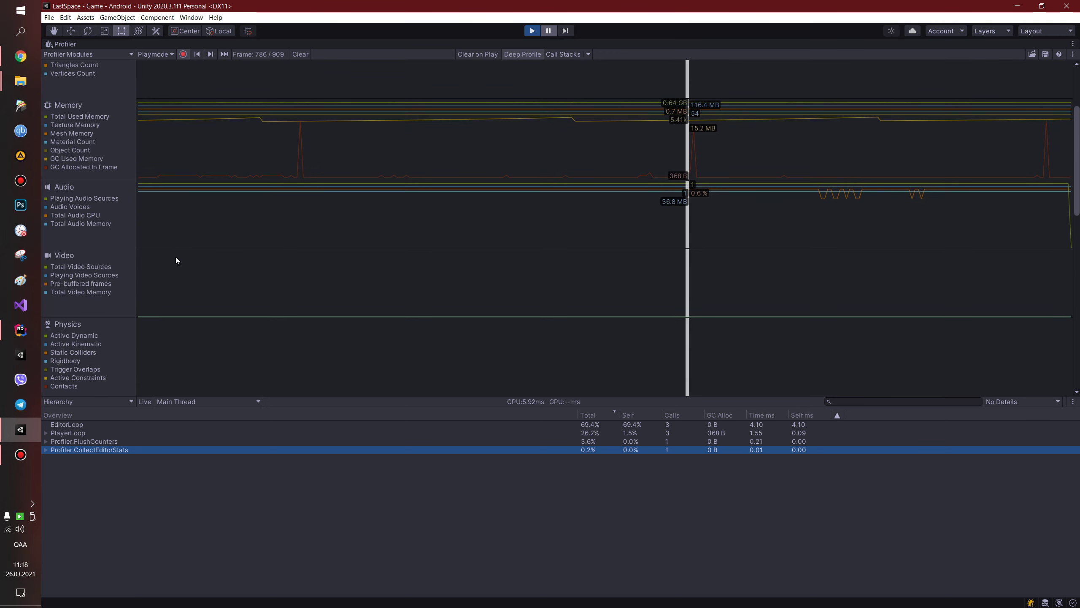
scroll(176, 261, "down", 4)
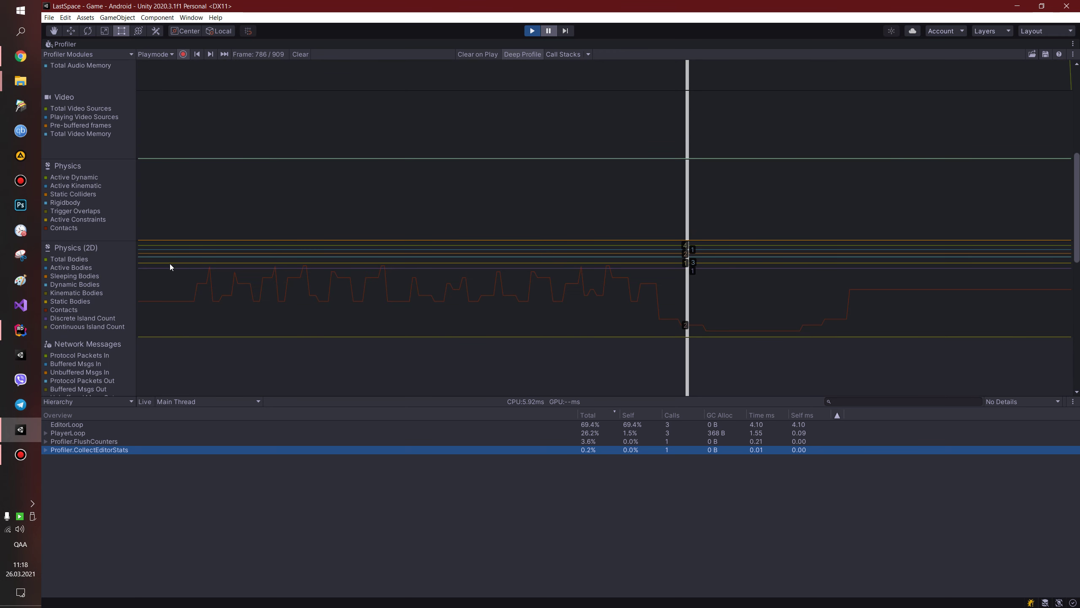
scroll(170, 266, "up", 10)
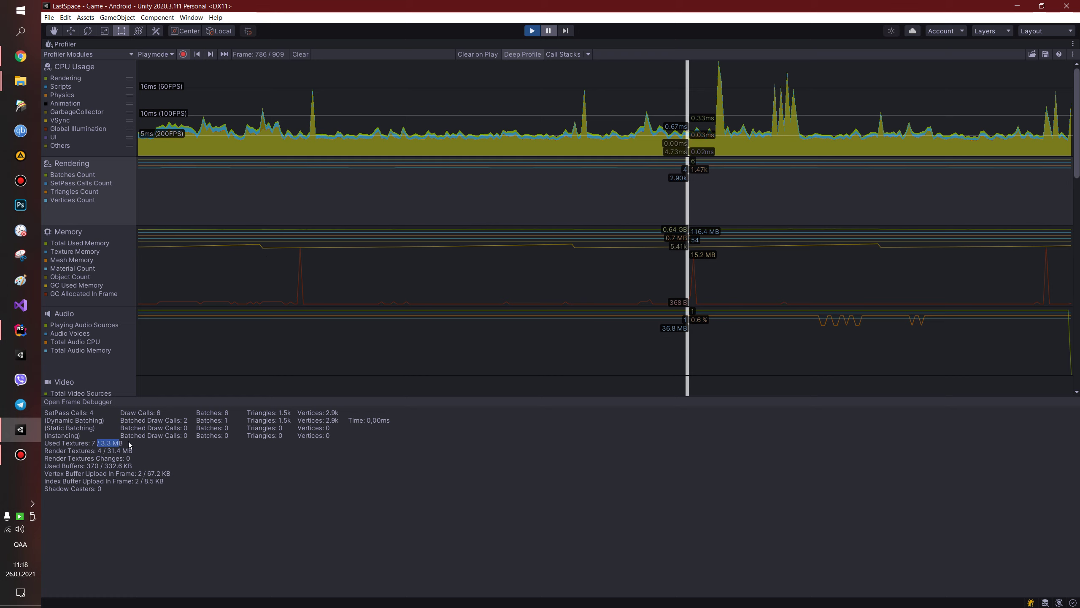
left_click_drag(108, 451, 111, 450)
left_click(109, 452)
Jump to CPU spike frame 797 and expand PlayerLoop > FixedUpdate.ScriptRunDelayedFixedFrameRate > CoroutinesDelayedCalls.
left_click(713, 133)
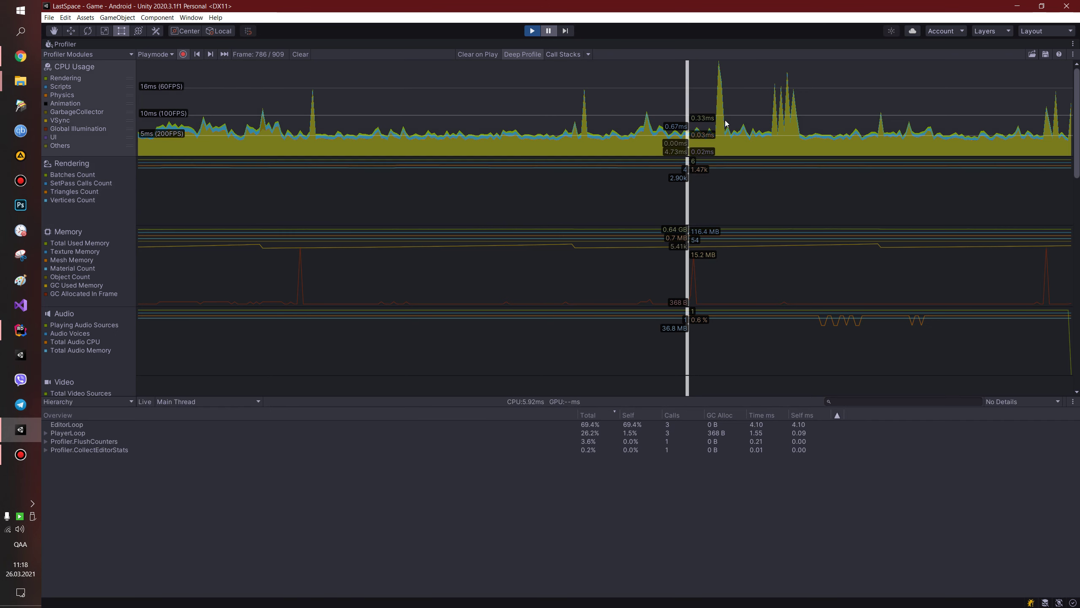
left_click(721, 124)
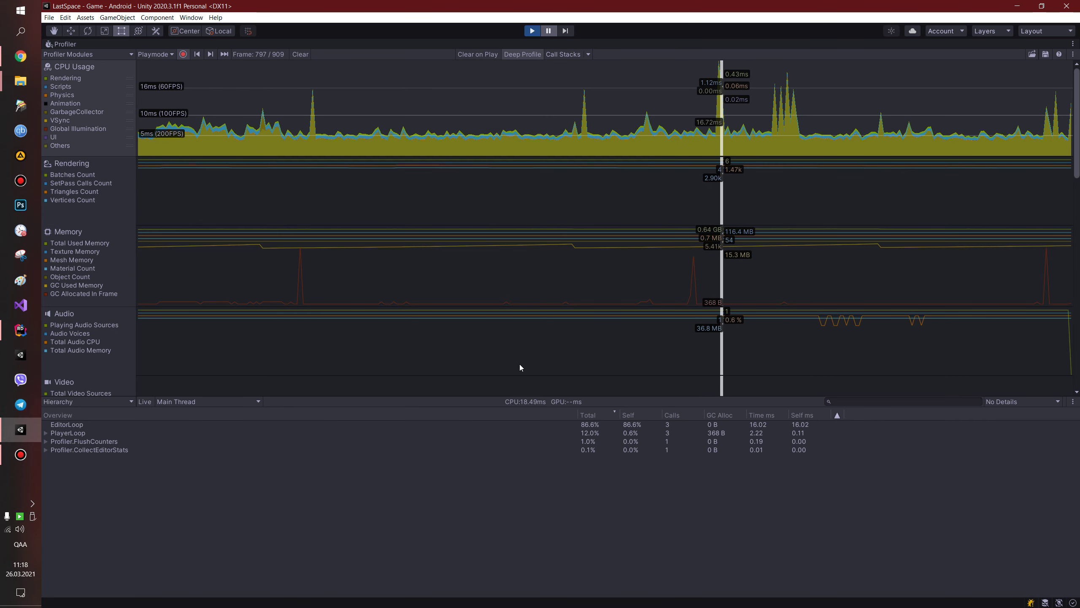
left_click(46, 433)
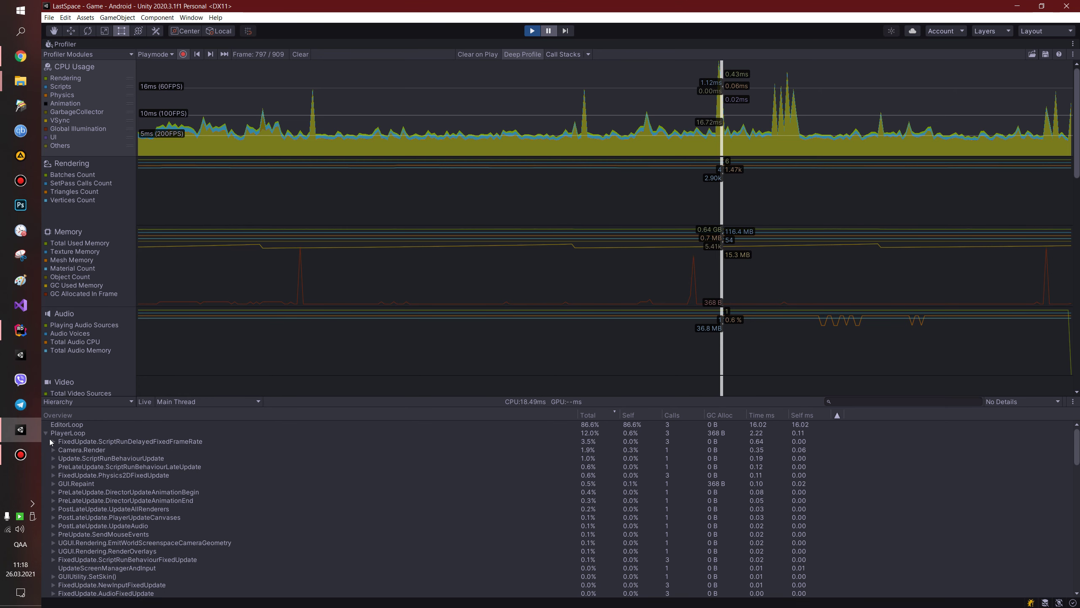
left_click(119, 441)
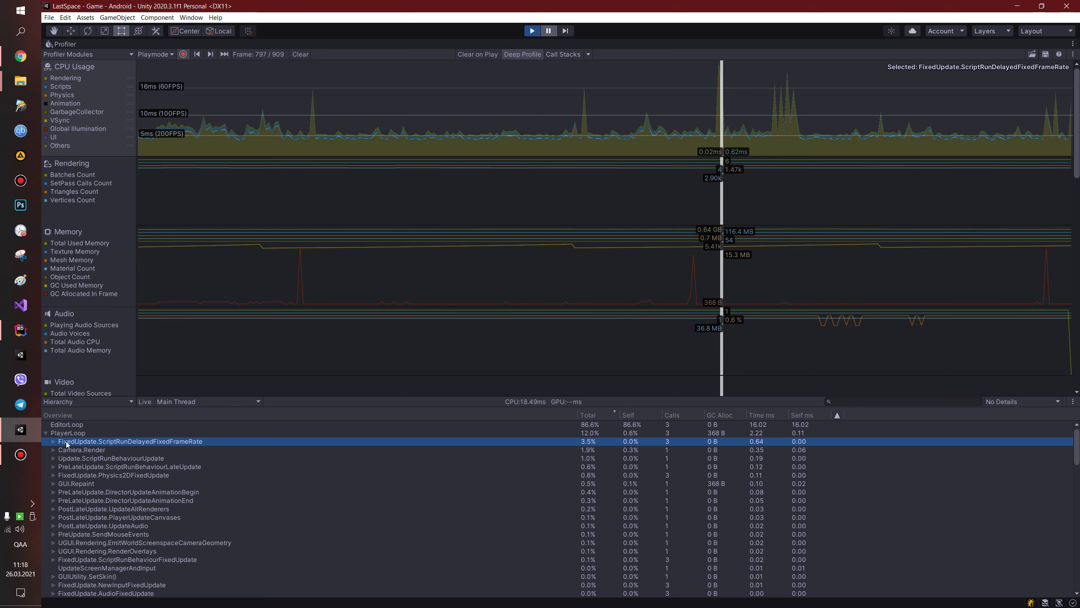
left_click(53, 442)
left_click(61, 449)
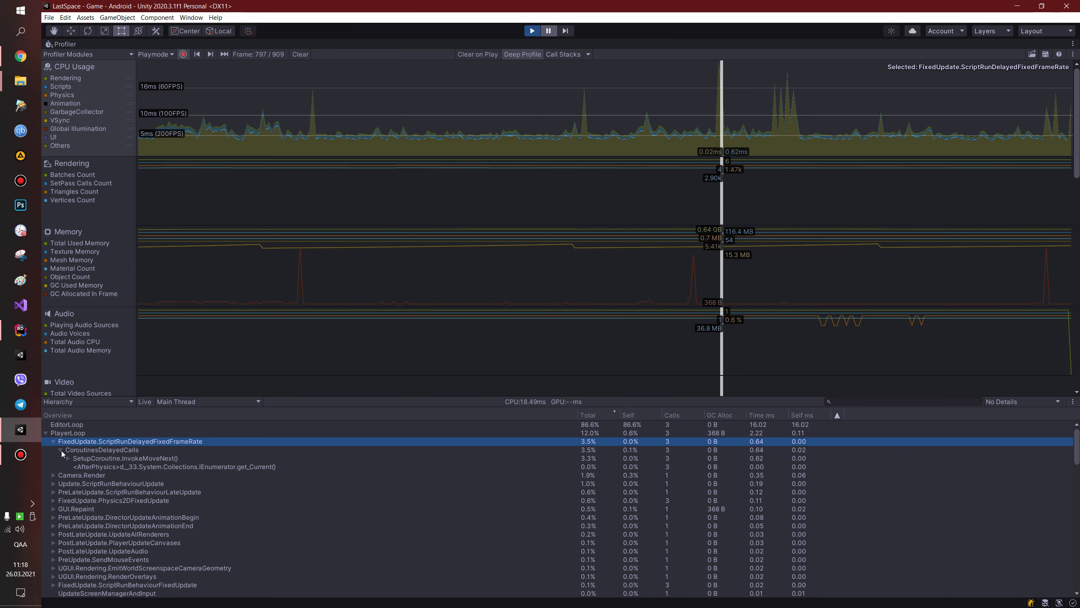
Expand SetupCoroutine.InvokeMoveNext() and <AfterPhysics>d__33.MoveNext(), then select CinemachineBrain.UpdateVirtualCameras() (2.9%, 0.55 ms).
left_click(124, 459)
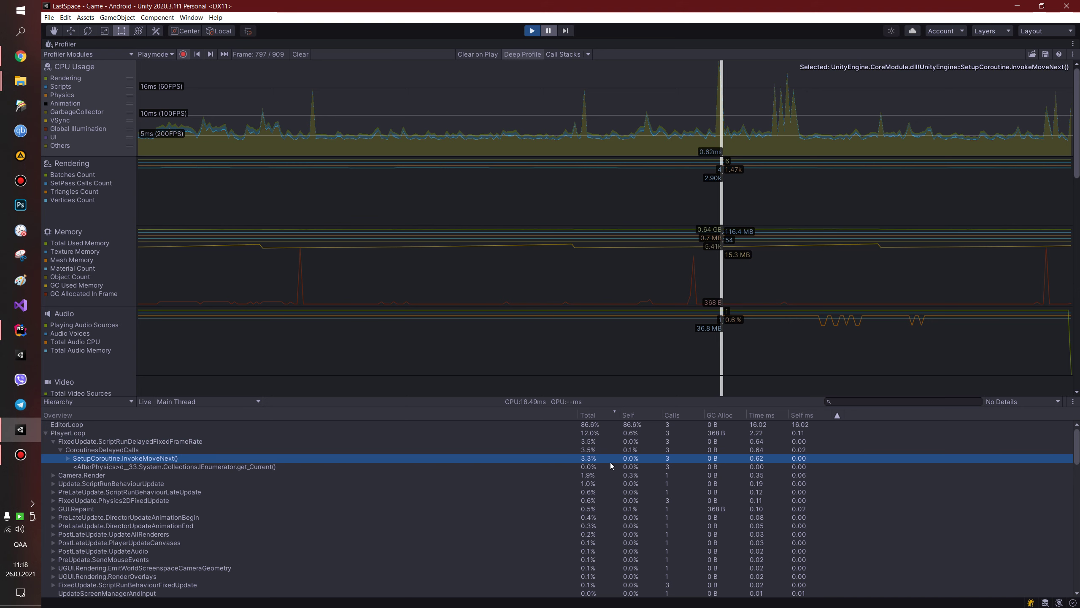
left_click(68, 458)
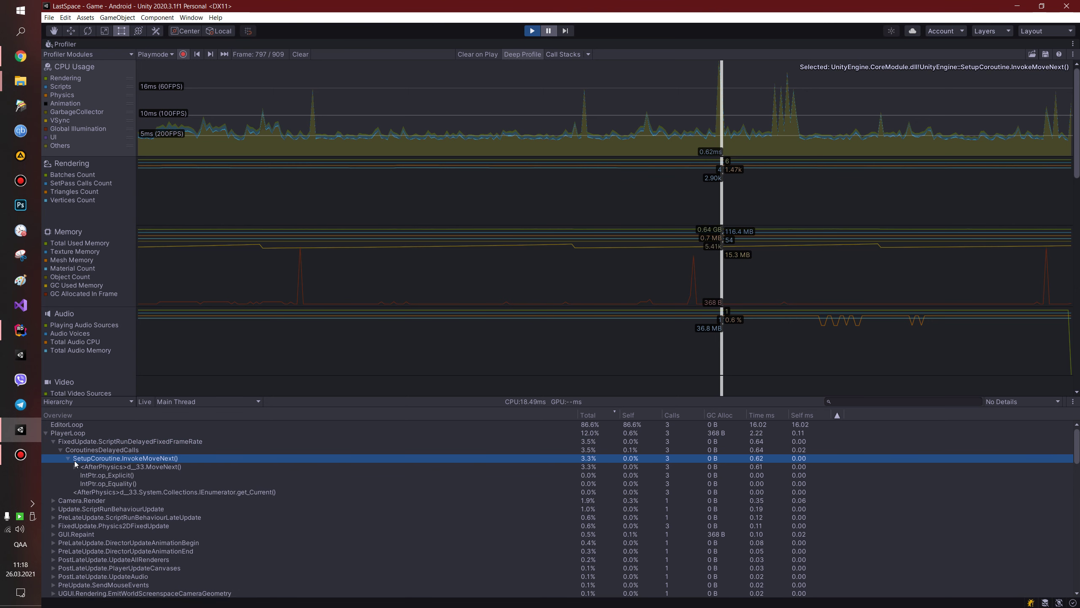
left_click(175, 467)
left_click(170, 483)
left_click(174, 477)
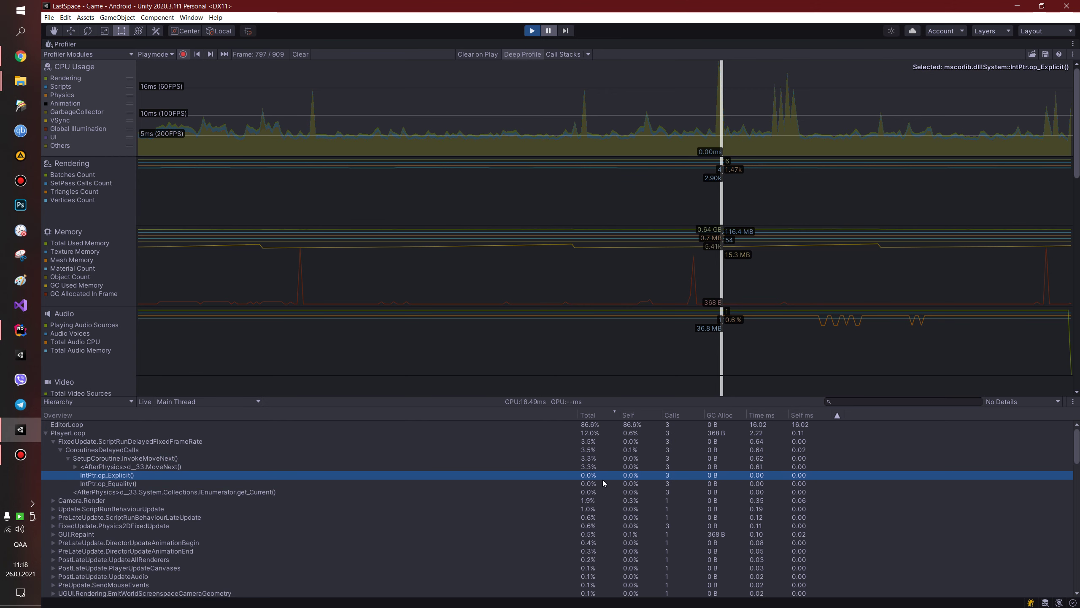
left_click(604, 459)
left_click(604, 465)
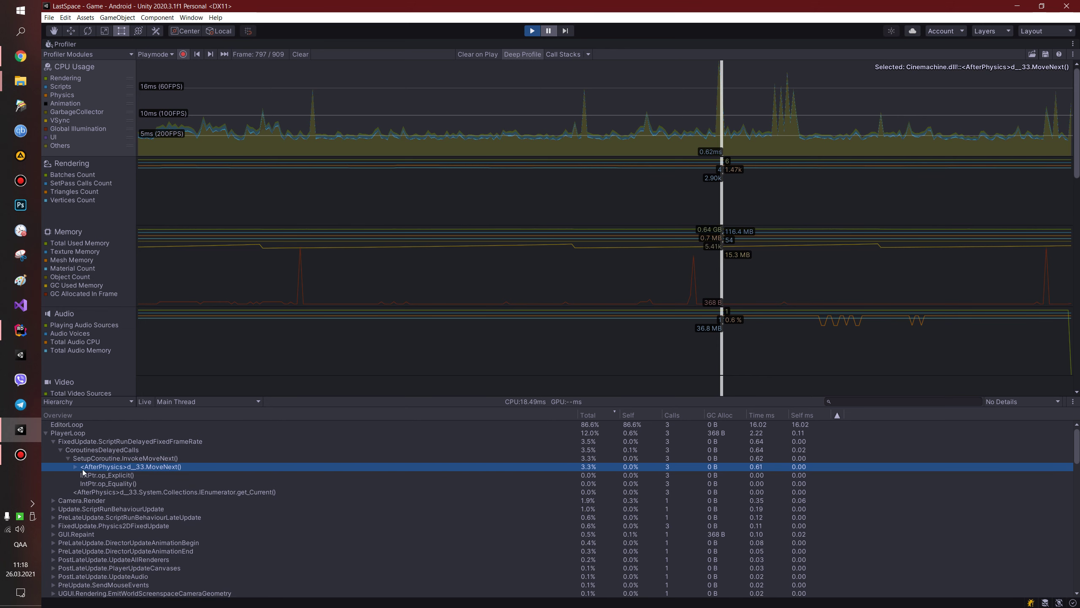
left_click(75, 466)
left_click(168, 477)
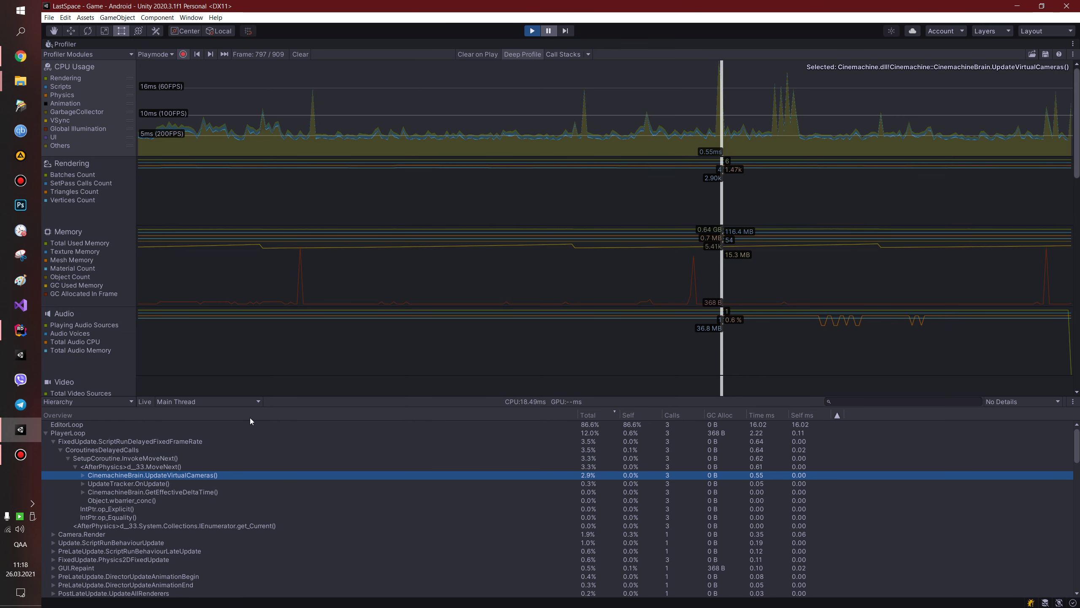